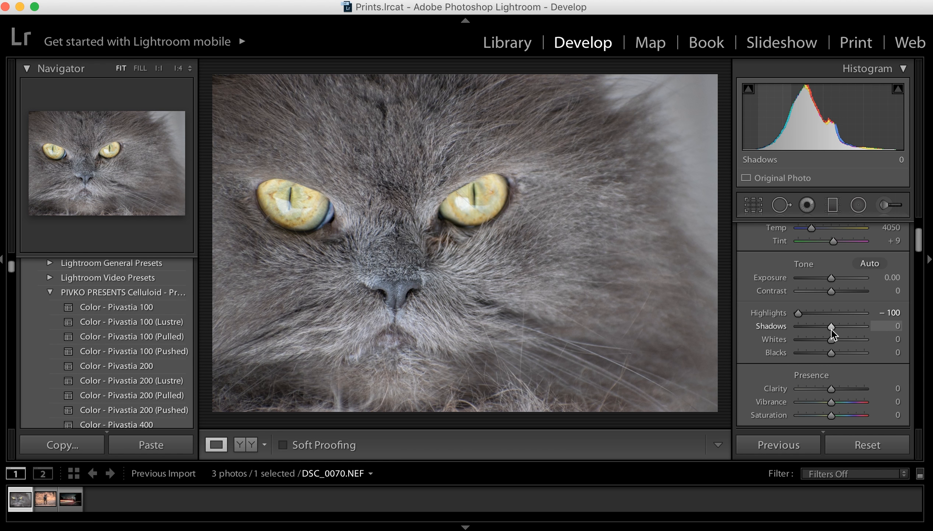
- Set Shadows to +100, Whites to +33 and Blacks to −67, and compare the result with the unedited photo
{"action": "left_click_drag", "start_coordinate": [831, 326], "coordinate": [897, 331]}
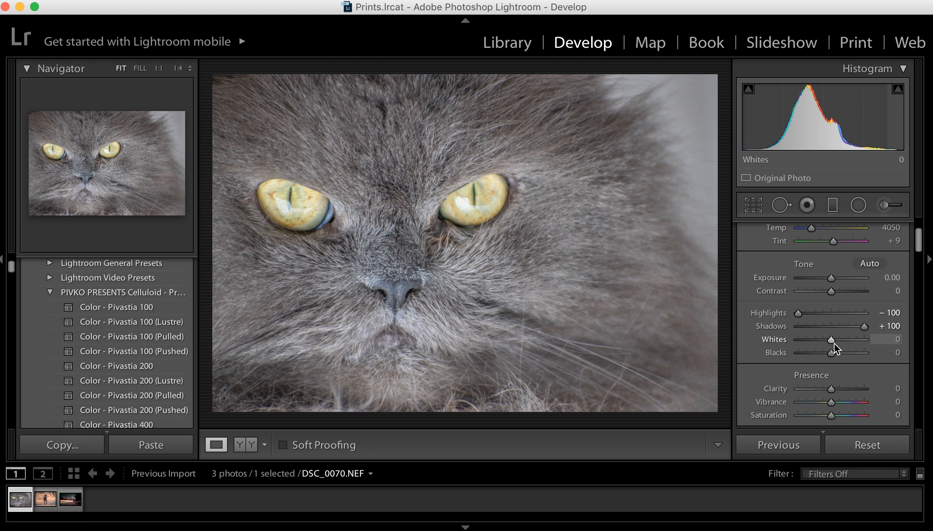
{"action": "left_click_drag", "start_coordinate": [831, 344], "coordinate": [842, 343]}
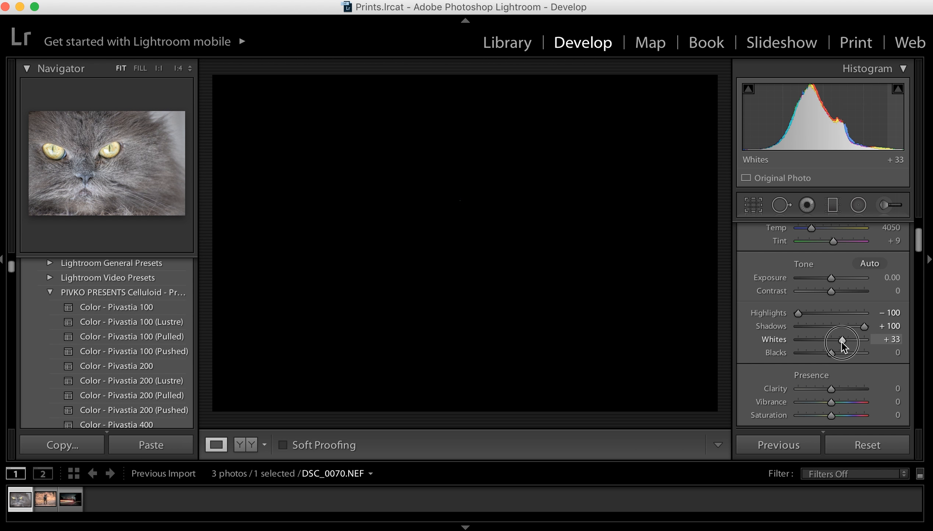
{"action": "left_click_drag", "start_coordinate": [842, 342], "coordinate": [842, 343]}
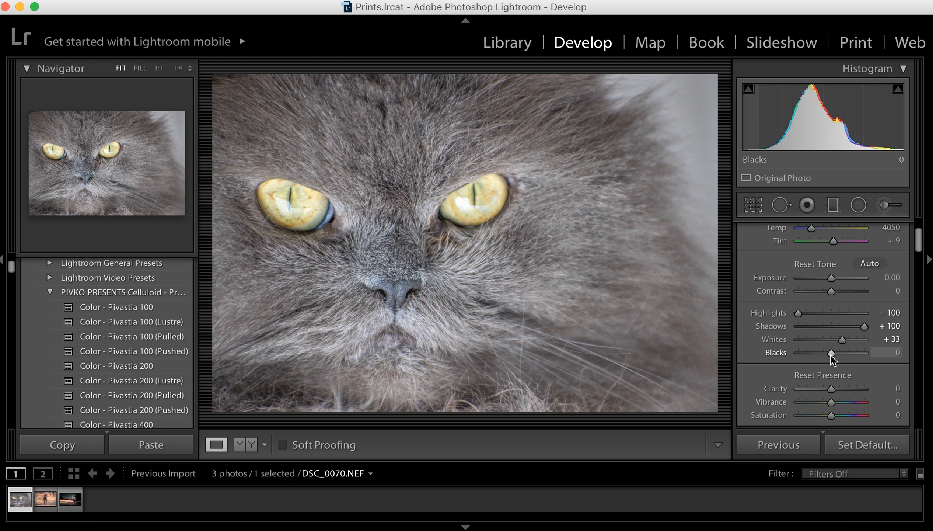
{"action": "left_click_drag", "start_coordinate": [830, 354], "coordinate": [807, 355]}
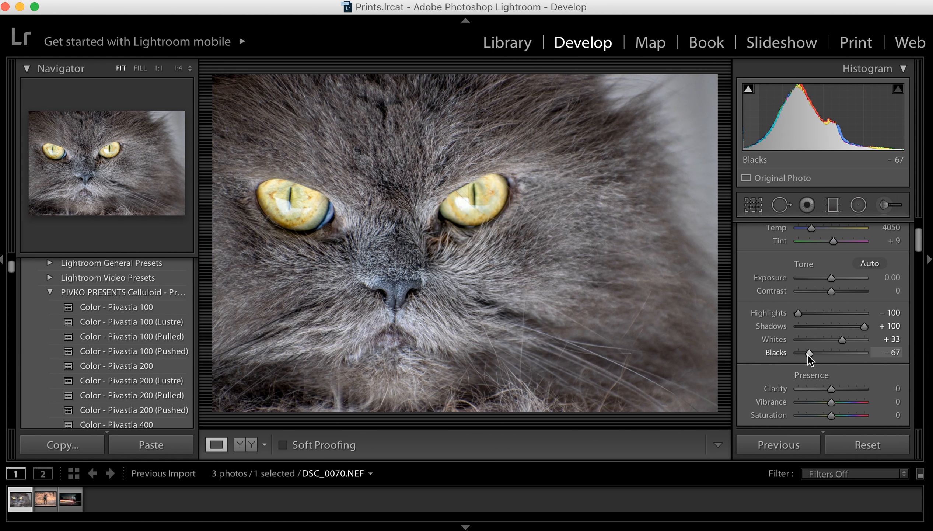
{"action": "key", "text": "backslash"}
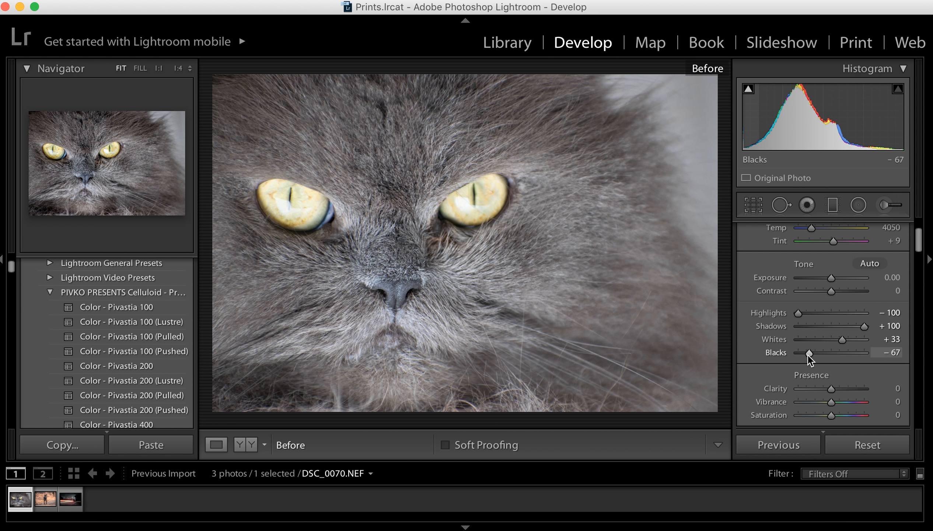
{"action": "key", "text": "backslash"}
- Raise the photo's Clarity to +4 and Vibrance to +5
{"action": "scroll", "coordinate": [807, 355], "scroll_direction": "down", "scroll_amount": 5}
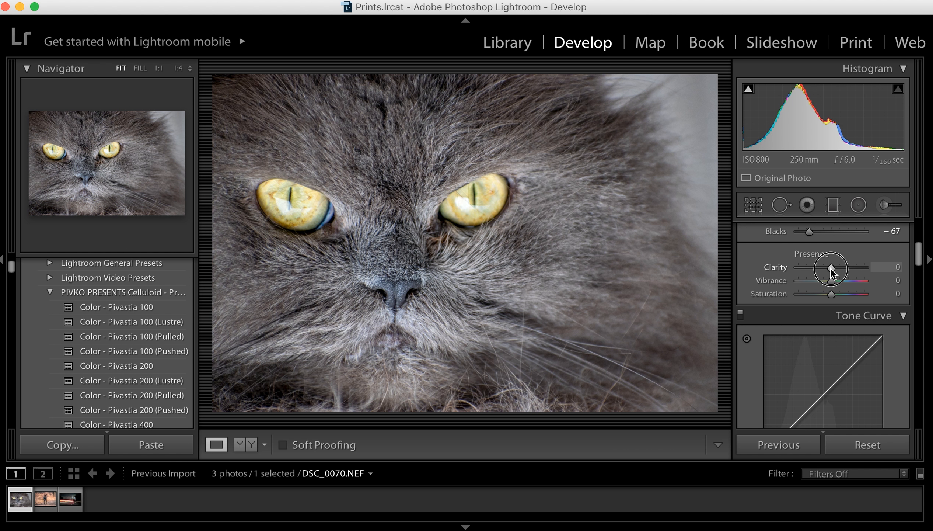
{"action": "left_click_drag", "start_coordinate": [831, 269], "coordinate": [833, 281]}
{"action": "scroll", "coordinate": [771, 279], "scroll_direction": "down", "scroll_amount": 1}
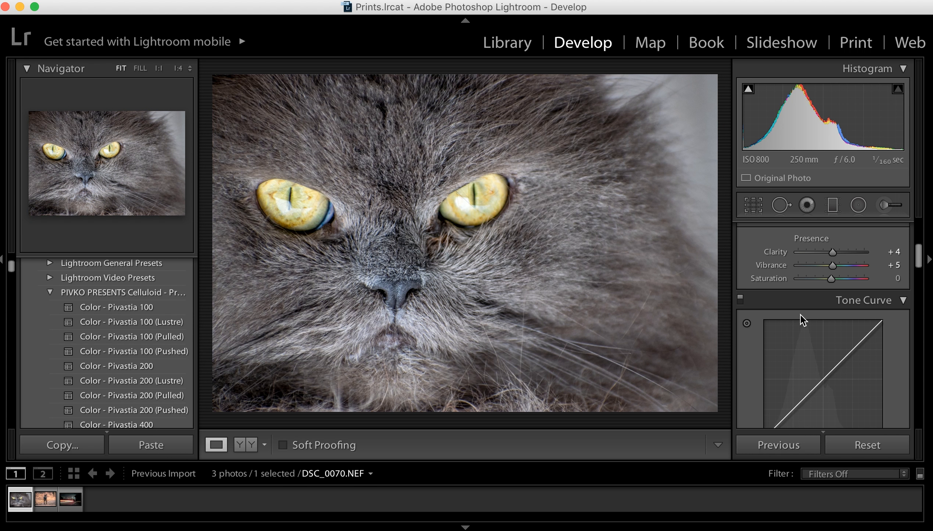
- Shape the tone curve with Darks at −6 and Lights at +13, and compare with the unedited photo
{"action": "scroll", "coordinate": [801, 314], "scroll_direction": "down", "scroll_amount": 3}
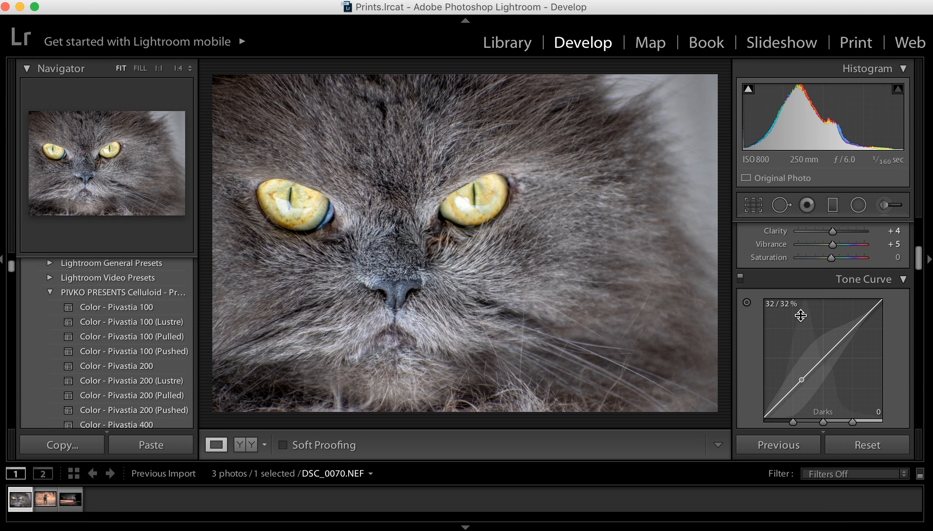
{"action": "scroll", "coordinate": [800, 315], "scroll_direction": "down", "scroll_amount": 5}
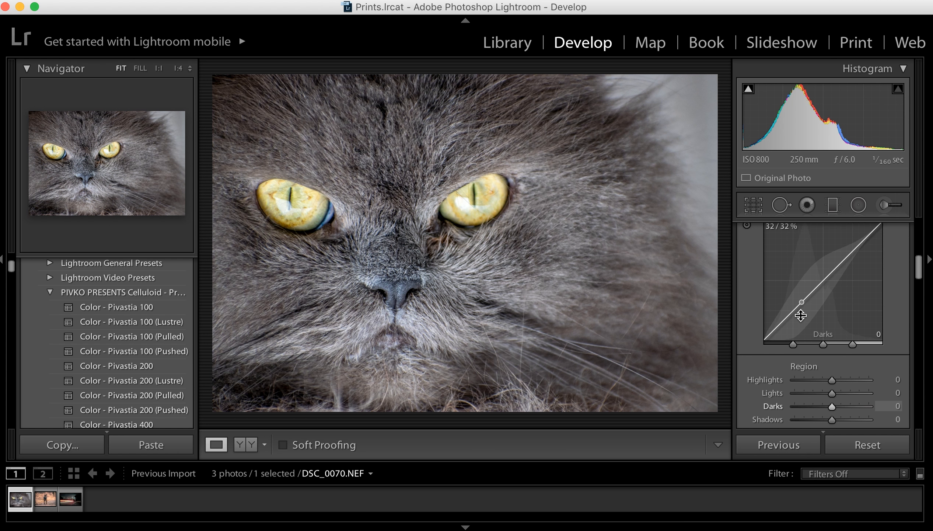
{"action": "scroll", "coordinate": [800, 315], "scroll_direction": "up", "scroll_amount": 5}
{"action": "scroll", "coordinate": [800, 316], "scroll_direction": "down", "scroll_amount": 5}
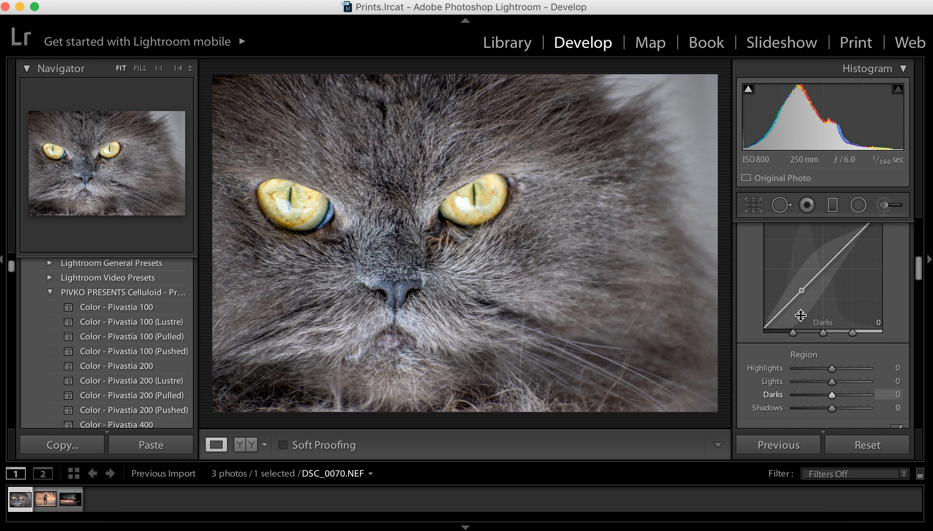
{"action": "scroll", "coordinate": [800, 315], "scroll_direction": "up", "scroll_amount": 3}
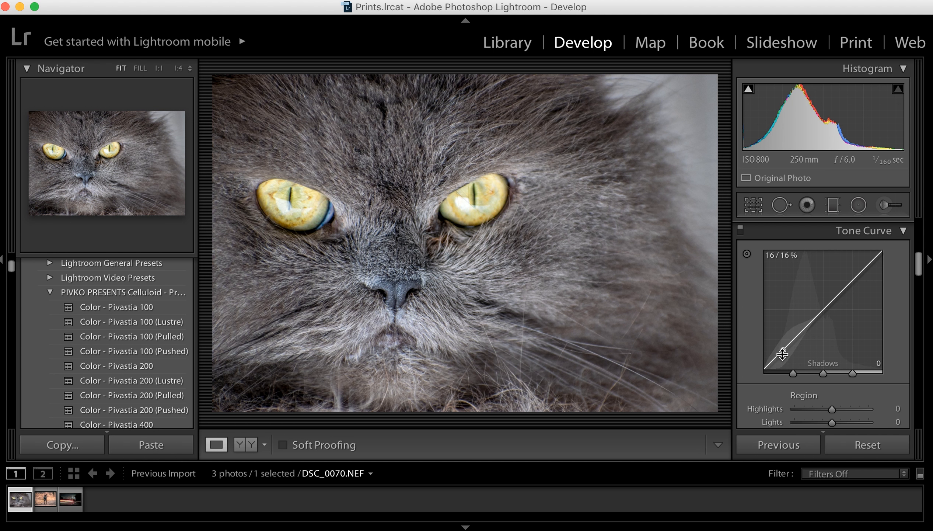
{"action": "left_click_drag", "start_coordinate": [782, 354], "coordinate": [793, 346]}
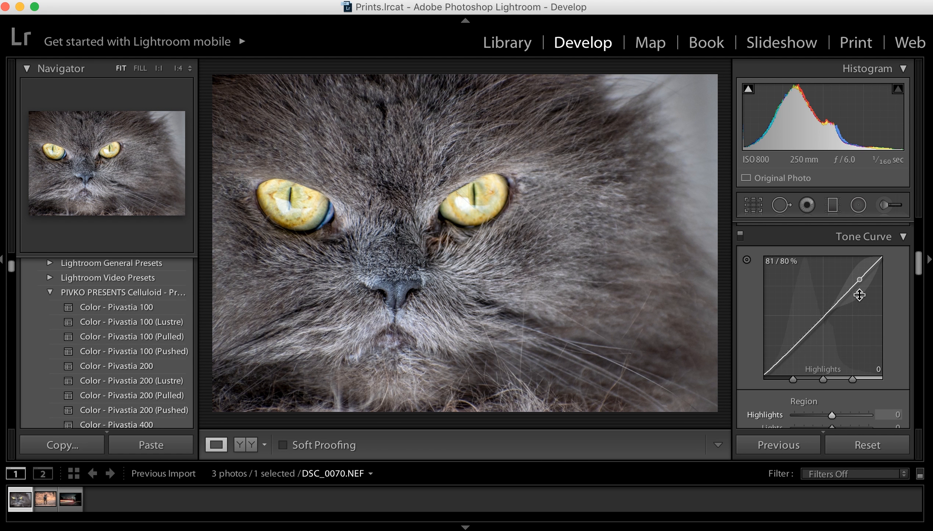
{"action": "left_click_drag", "start_coordinate": [855, 292], "coordinate": [853, 279]}
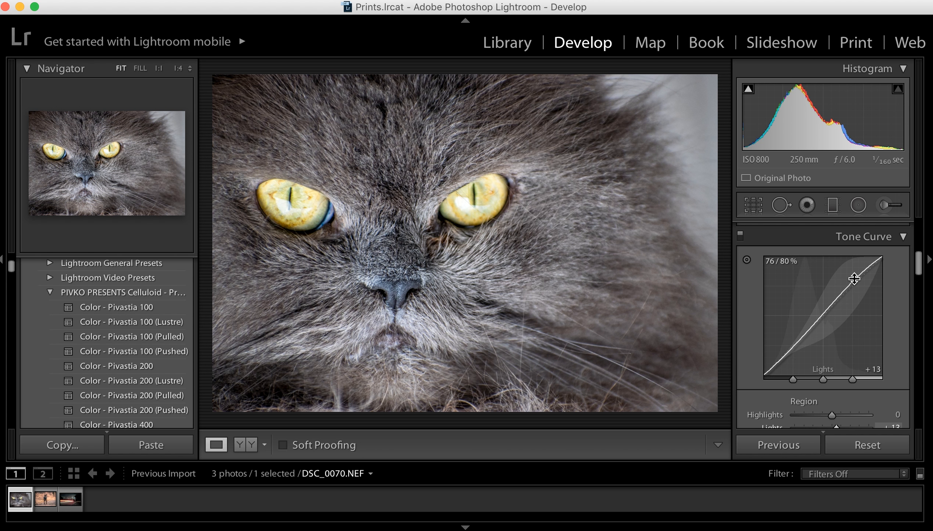
{"action": "key", "text": "backslash"}
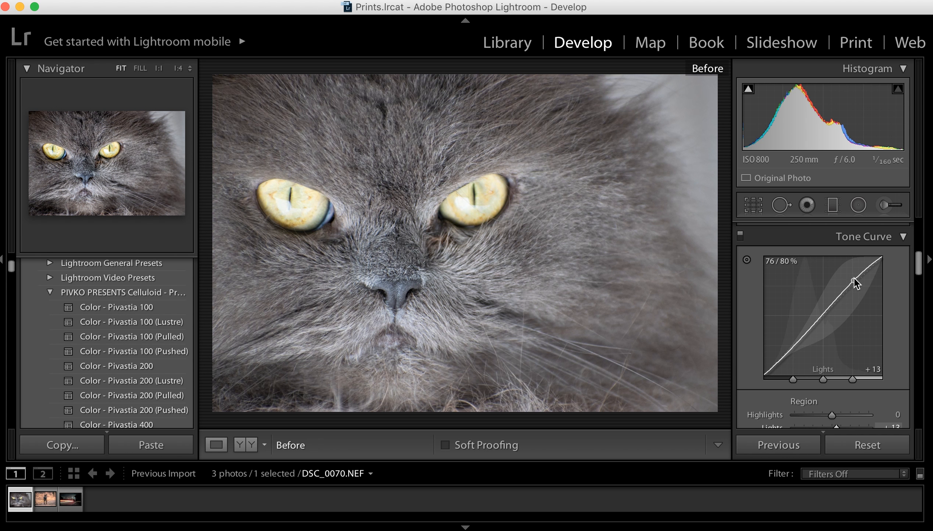
{"action": "key", "text": "backslash"}
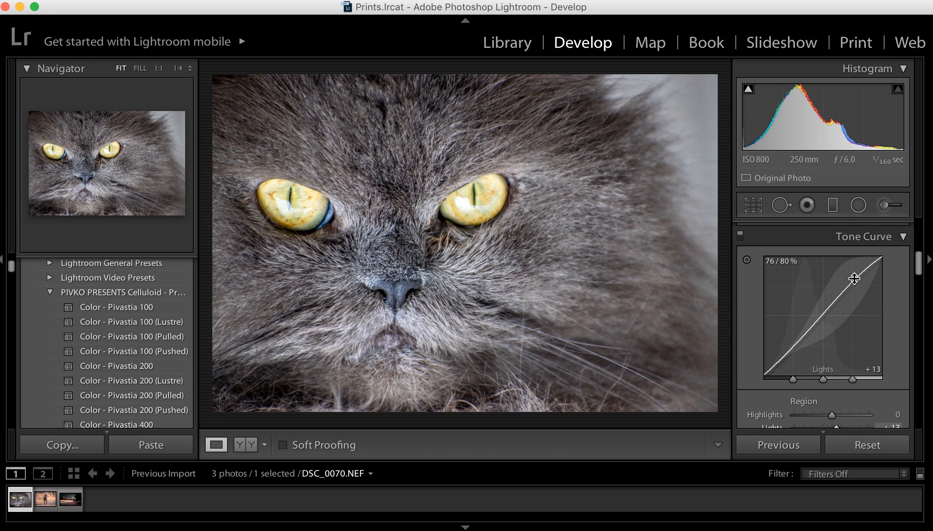
- Try the Medium Contrast and Strong Contrast point curve presets and undo both
{"action": "scroll", "coordinate": [854, 278], "scroll_direction": "down", "scroll_amount": 10}
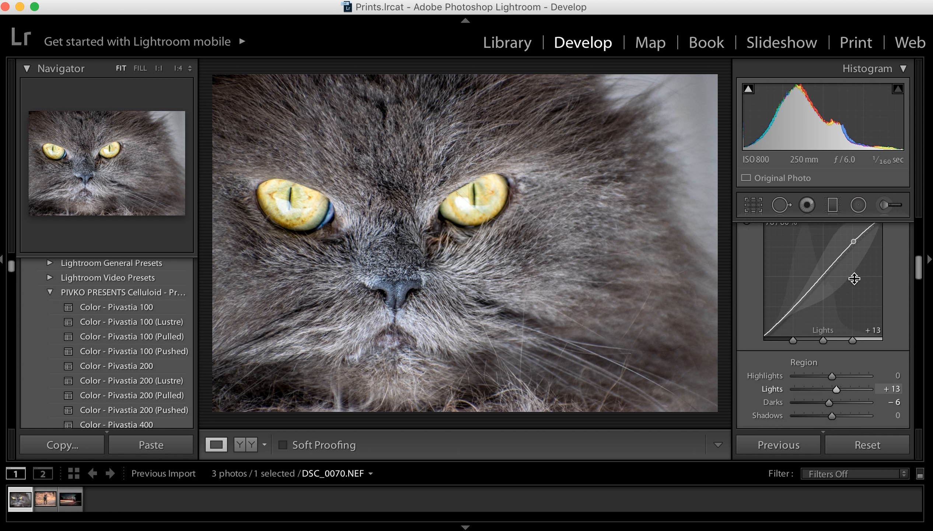
{"action": "scroll", "coordinate": [854, 277], "scroll_direction": "down", "scroll_amount": 4}
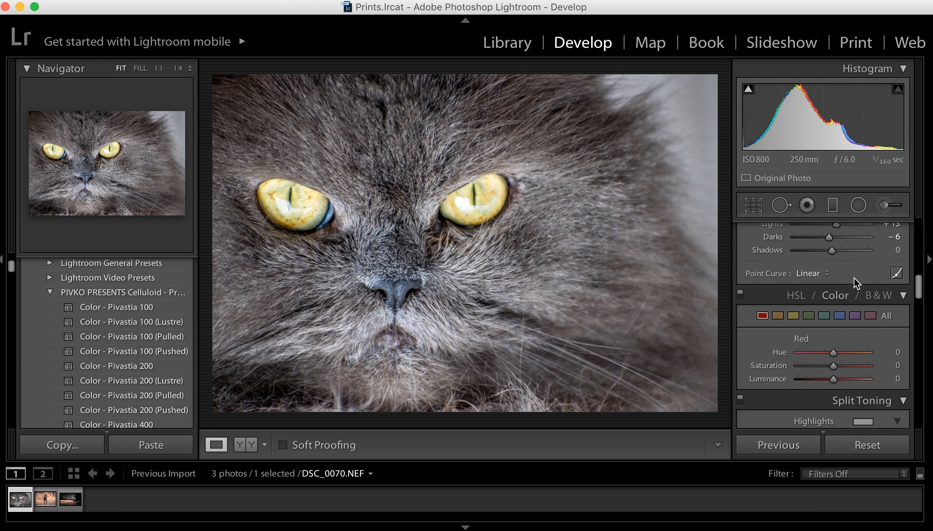
{"action": "scroll", "coordinate": [853, 278], "scroll_direction": "down", "scroll_amount": 2}
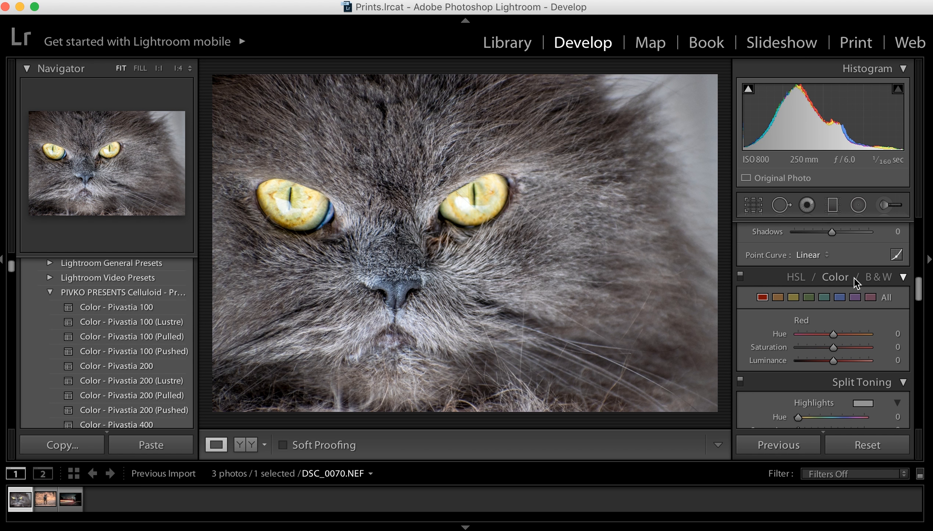
{"action": "left_click", "coordinate": [806, 255]}
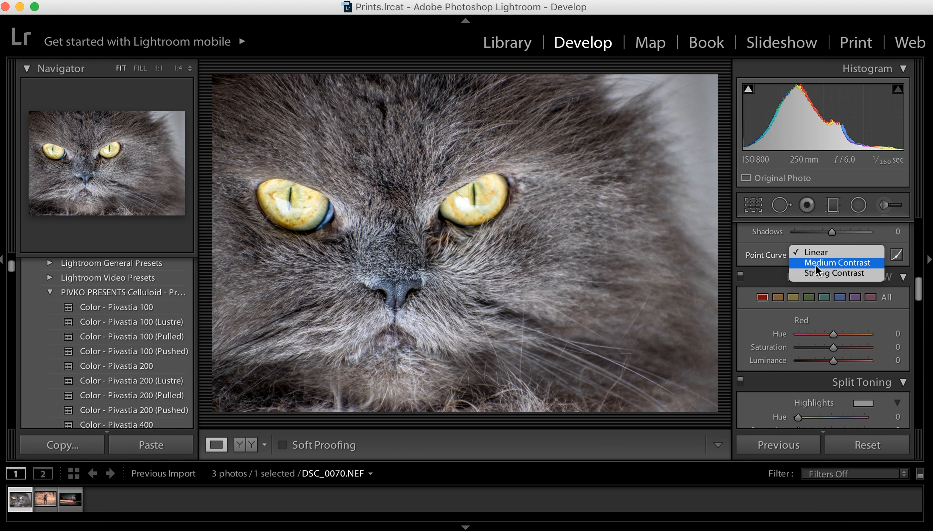
{"action": "left_click", "coordinate": [817, 263]}
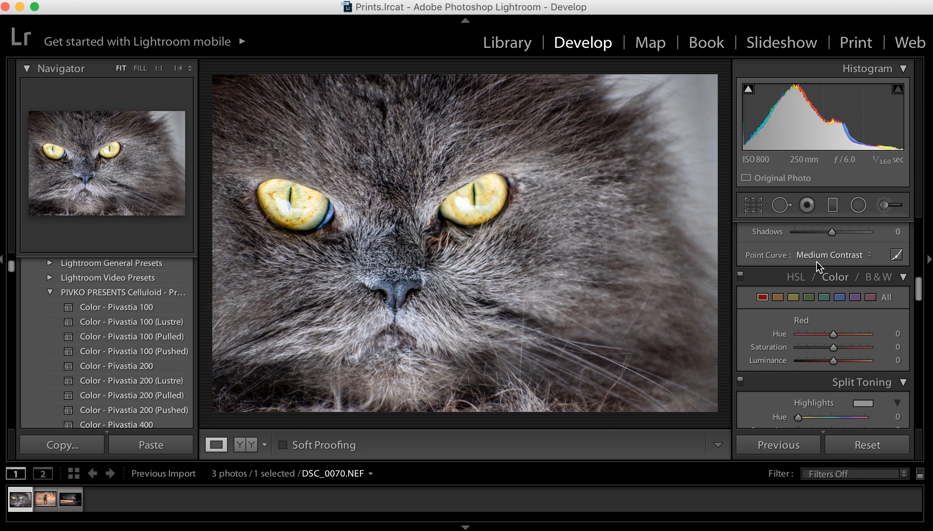
{"action": "left_click", "coordinate": [817, 255]}
{"action": "left_click", "coordinate": [819, 261]}
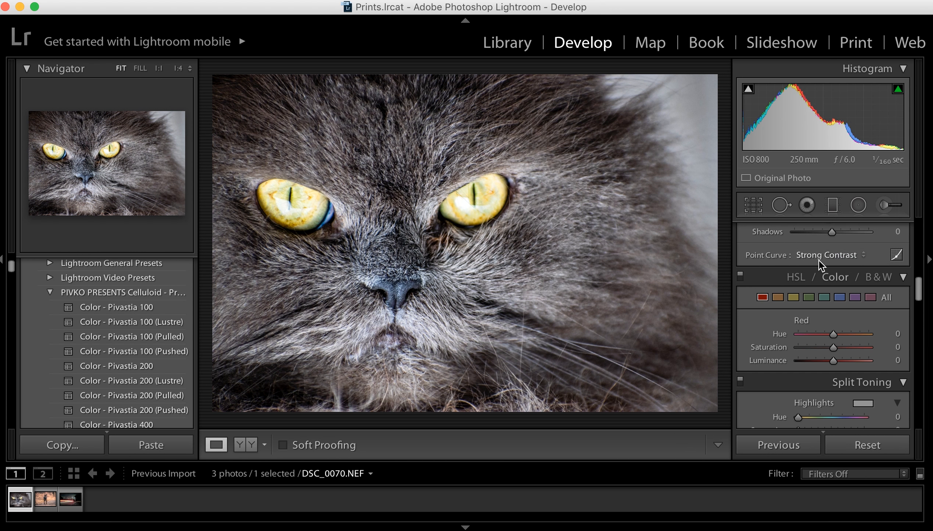
{"action": "key", "text": "super+z"}
{"action": "key", "text": "super+z"}
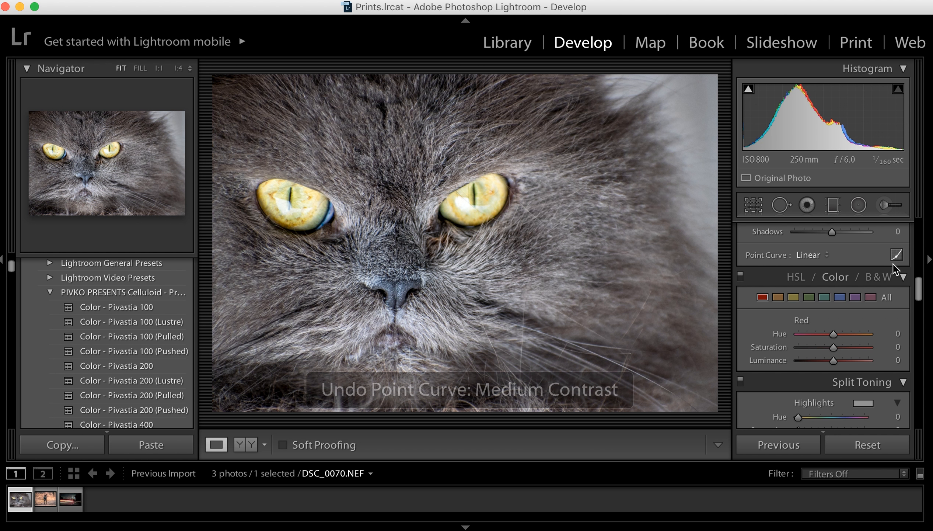
- Try a blue split-toning tint on the highlights with hue 233 and saturation 62, and reset both values
{"action": "scroll", "coordinate": [784, 314], "scroll_direction": "down", "scroll_amount": 3}
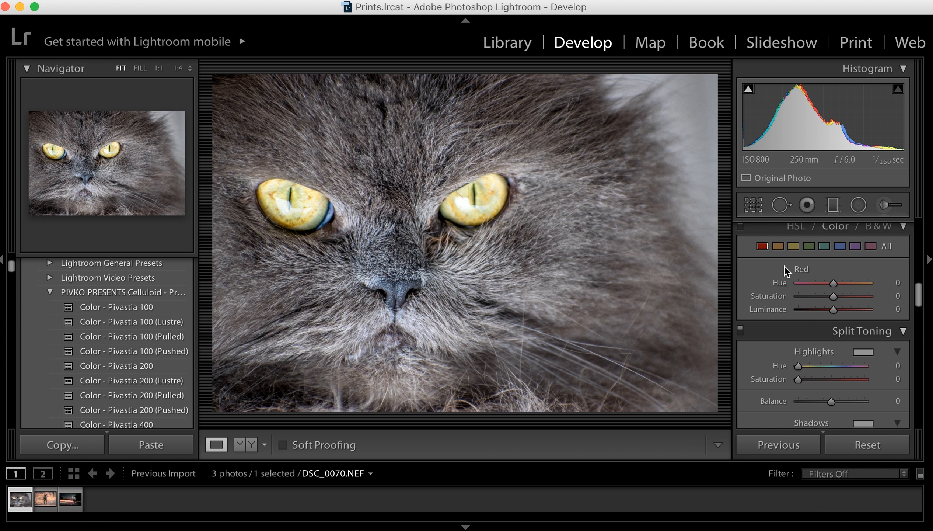
{"action": "scroll", "coordinate": [784, 265], "scroll_direction": "up", "scroll_amount": 2}
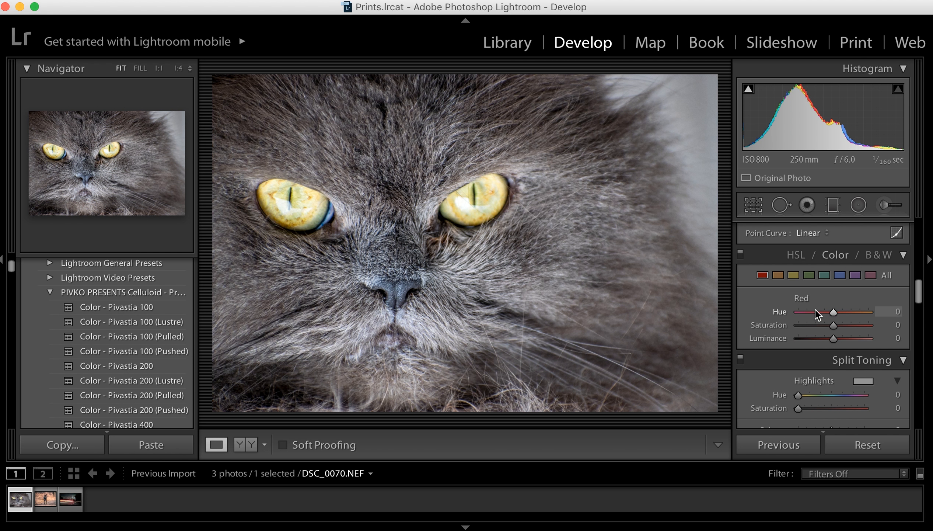
{"action": "scroll", "coordinate": [815, 308], "scroll_direction": "down", "scroll_amount": 6}
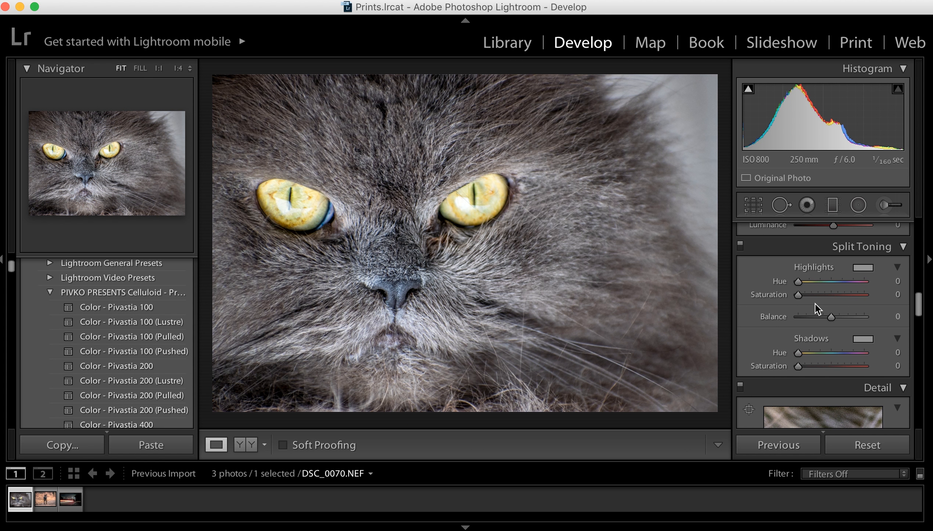
{"action": "scroll", "coordinate": [815, 303], "scroll_direction": "down", "scroll_amount": 10}
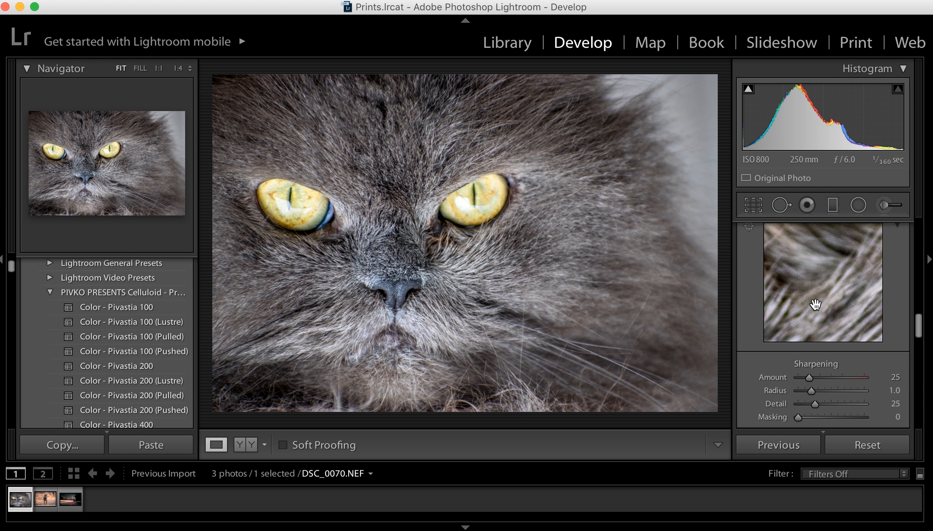
{"action": "scroll", "coordinate": [815, 304], "scroll_direction": "up", "scroll_amount": 10}
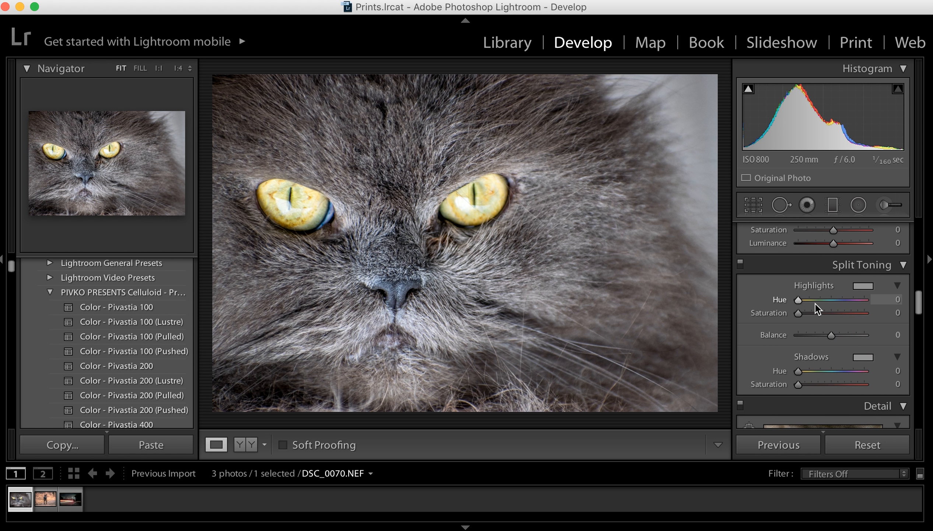
{"action": "left_click", "coordinate": [868, 288]}
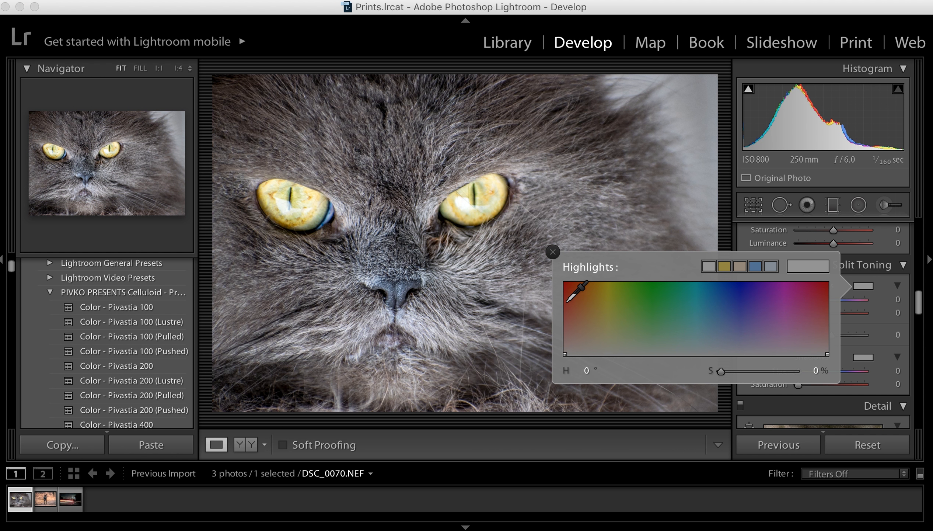
{"action": "left_click_drag", "start_coordinate": [585, 306], "coordinate": [735, 310]}
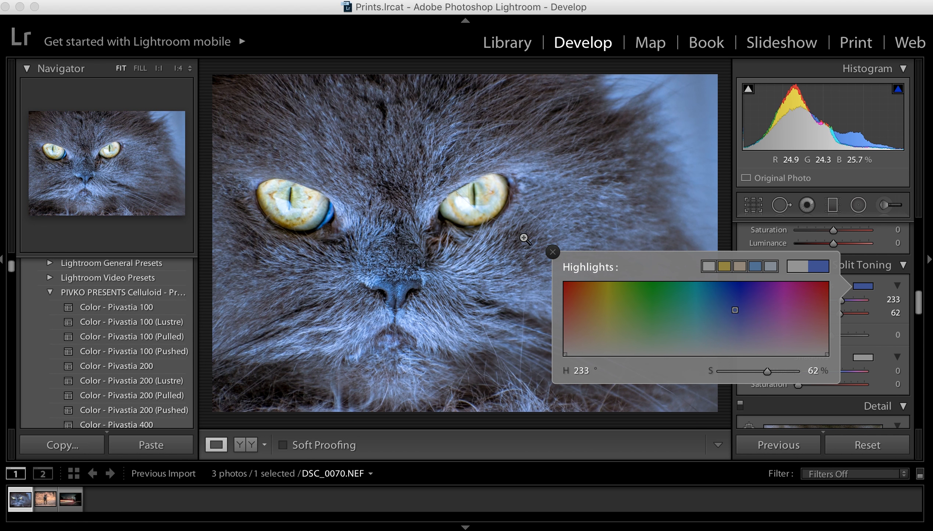
{"action": "left_click", "coordinate": [552, 252]}
{"action": "double_click", "coordinate": [840, 312]}
{"action": "double_click", "coordinate": [840, 300]}
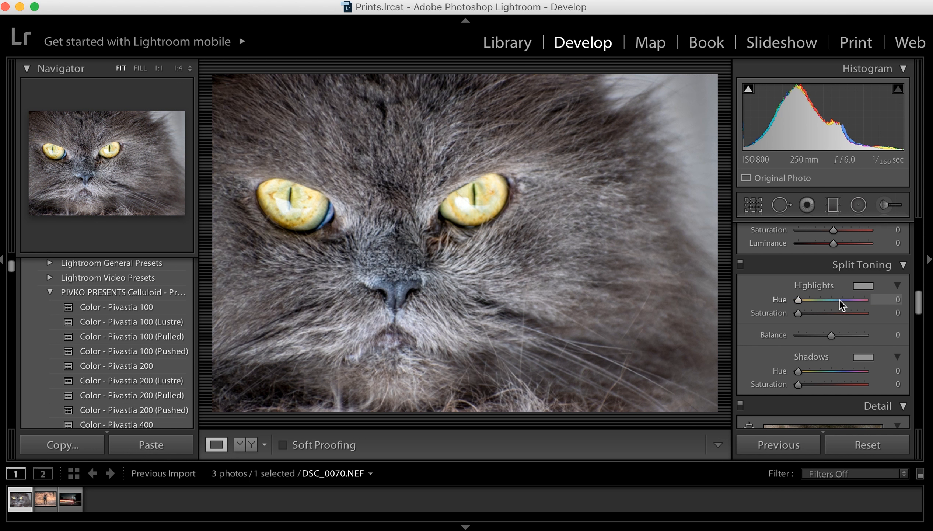
- Try a green split-toning tint on the shadows with hue 92 and saturation 100, and reset both values
{"action": "scroll", "coordinate": [828, 341], "scroll_direction": "down", "scroll_amount": 3}
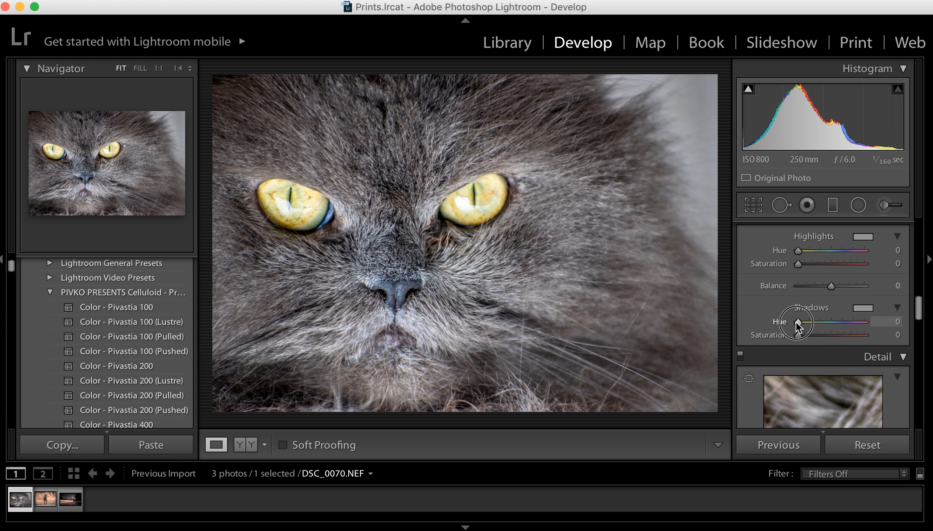
{"action": "mouse_move", "coordinate": [796, 321]}
{"action": "left_mouse_down"}
{"action": "mouse_move", "coordinate": [837, 319]}
{"action": "mouse_move", "coordinate": [823, 336]}
{"action": "mouse_move", "coordinate": [876, 335]}
{"action": "mouse_move", "coordinate": [857, 321]}
{"action": "mouse_move", "coordinate": [814, 322]}
{"action": "left_mouse_up"}
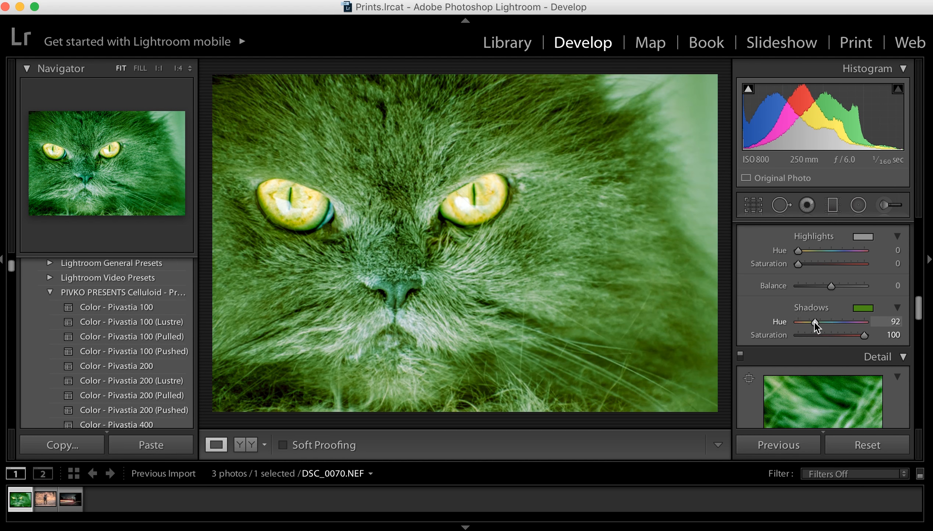
{"action": "double_click", "coordinate": [814, 321]}
{"action": "double_click", "coordinate": [861, 336]}
- Set the sharpening amount to 43
{"action": "scroll", "coordinate": [861, 336], "scroll_direction": "down", "scroll_amount": 10}
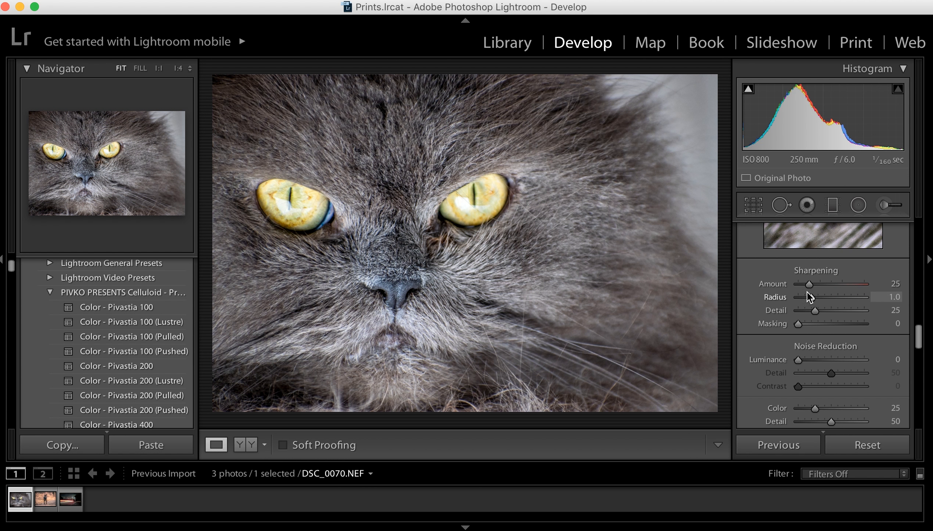
{"action": "scroll", "coordinate": [808, 287], "scroll_direction": "up", "scroll_amount": 3}
{"action": "scroll", "coordinate": [808, 283], "scroll_direction": "up", "scroll_amount": 2}
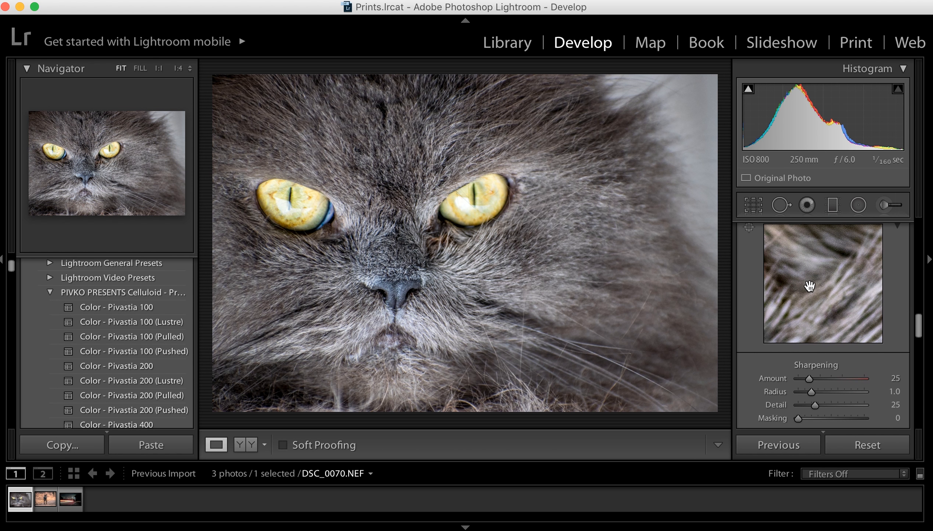
{"action": "left_click_drag", "start_coordinate": [809, 377], "coordinate": [855, 380]}
{"action": "left_click_drag", "start_coordinate": [855, 380], "coordinate": [817, 382]}
{"action": "scroll", "coordinate": [816, 381], "scroll_direction": "down", "scroll_amount": 3}
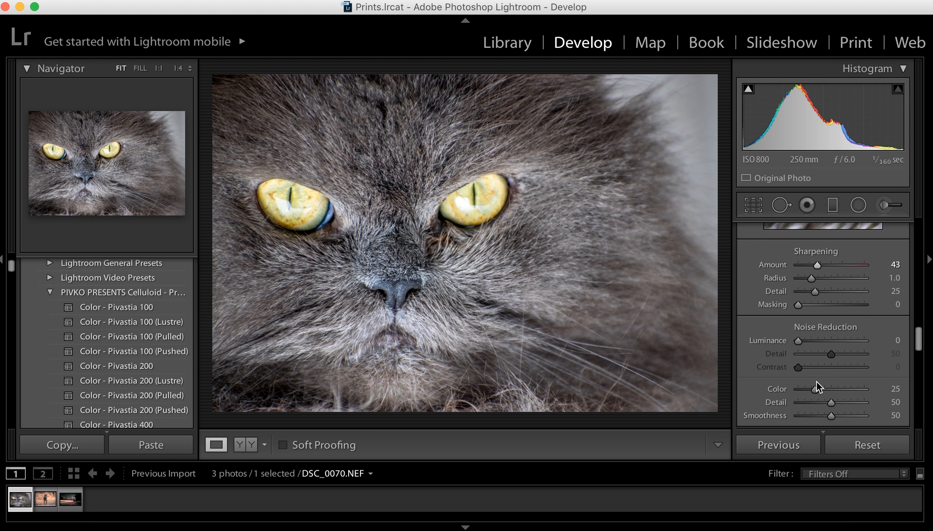
- Try luminance noise reduction at 100 and reset it to its default
{"action": "scroll", "coordinate": [816, 381], "scroll_direction": "down", "scroll_amount": 2}
{"action": "left_click_drag", "start_coordinate": [798, 299], "coordinate": [870, 302]}
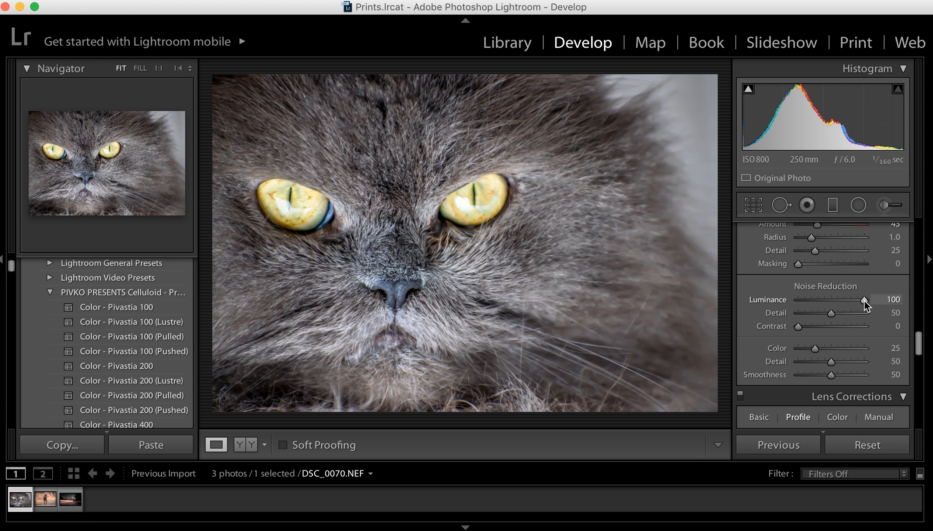
{"action": "double_click", "coordinate": [864, 300]}
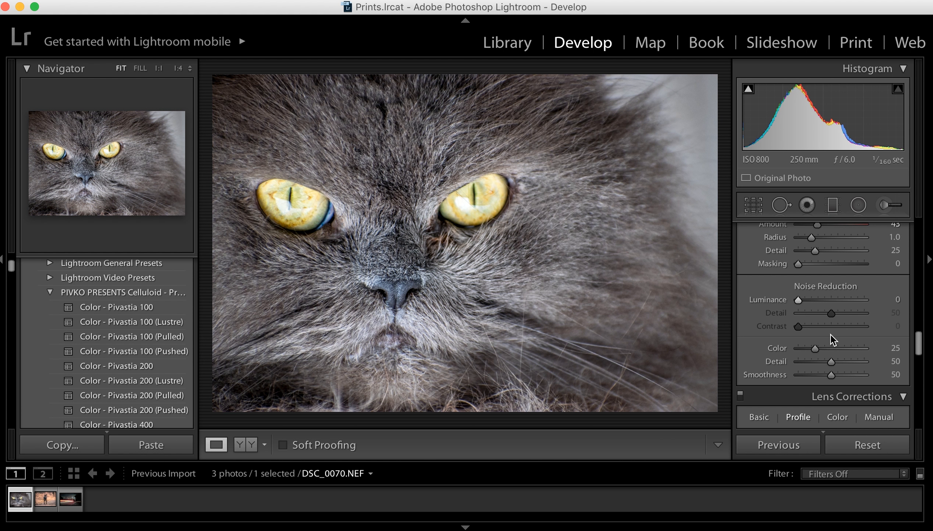
- Enable lens profile corrections and turn on chromatic aberration removal for the cat photo
{"action": "scroll", "coordinate": [830, 335], "scroll_direction": "down", "scroll_amount": 5}
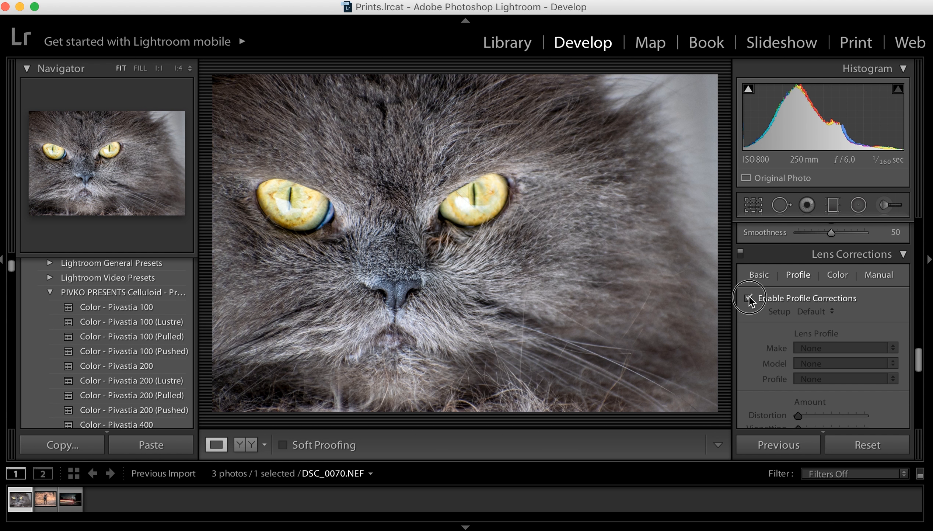
{"action": "left_click", "coordinate": [749, 298]}
{"action": "scroll", "coordinate": [785, 321], "scroll_direction": "down", "scroll_amount": 1}
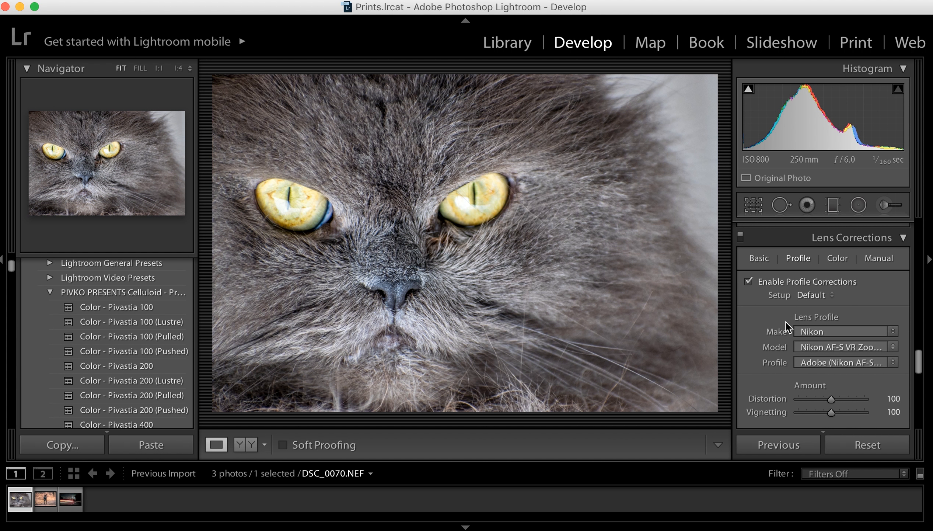
{"action": "scroll", "coordinate": [785, 321], "scroll_direction": "down", "scroll_amount": 1}
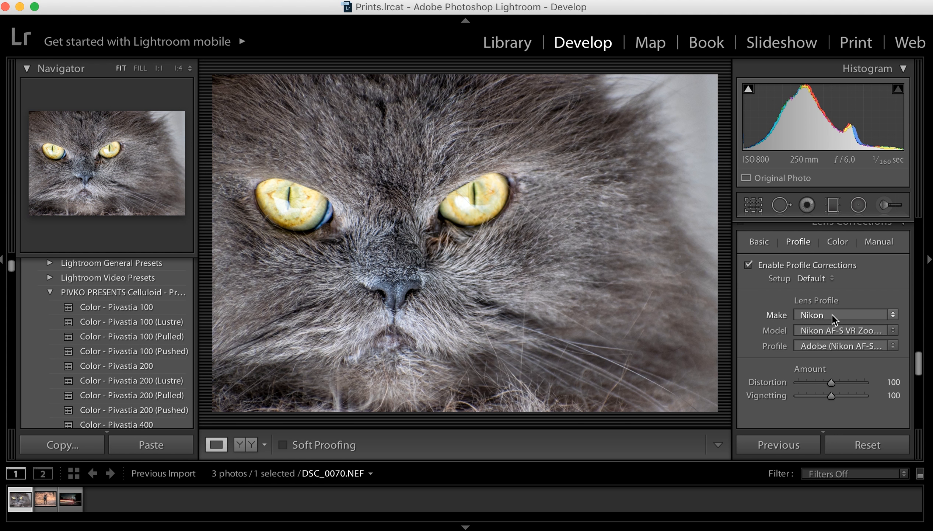
{"action": "left_click", "coordinate": [766, 243]}
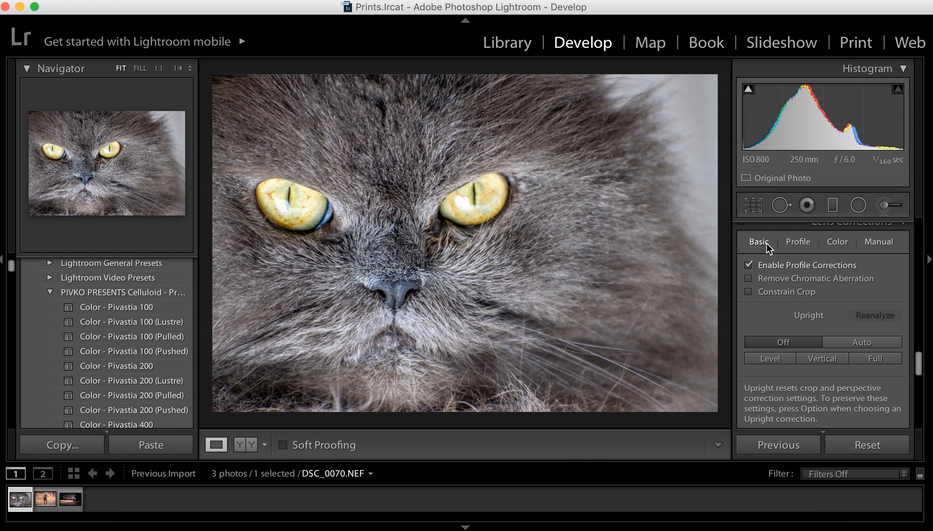
{"action": "left_click", "coordinate": [748, 263]}
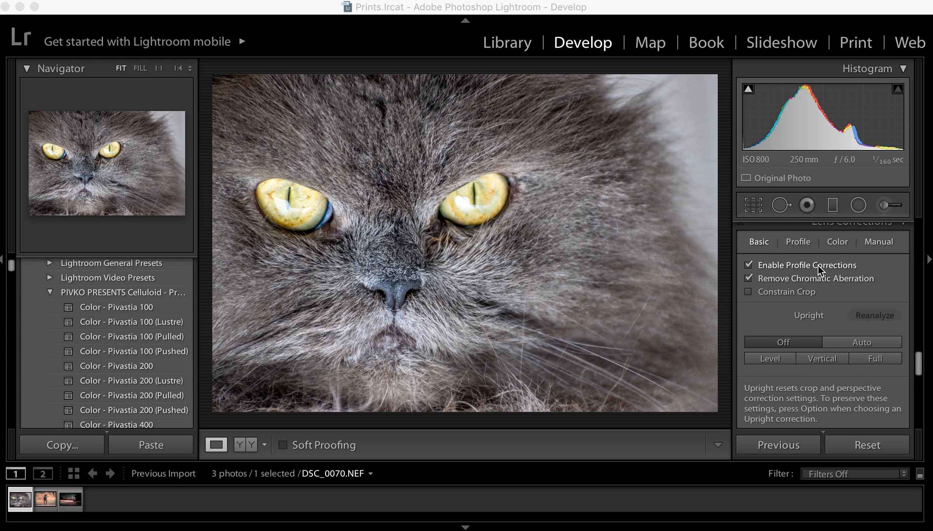
- Review the lens profile settings, including the available lens makes and Nikon lens models, without changing the selection
{"action": "left_click", "coordinate": [799, 241]}
{"action": "scroll", "coordinate": [837, 324], "scroll_direction": "down", "scroll_amount": 5}
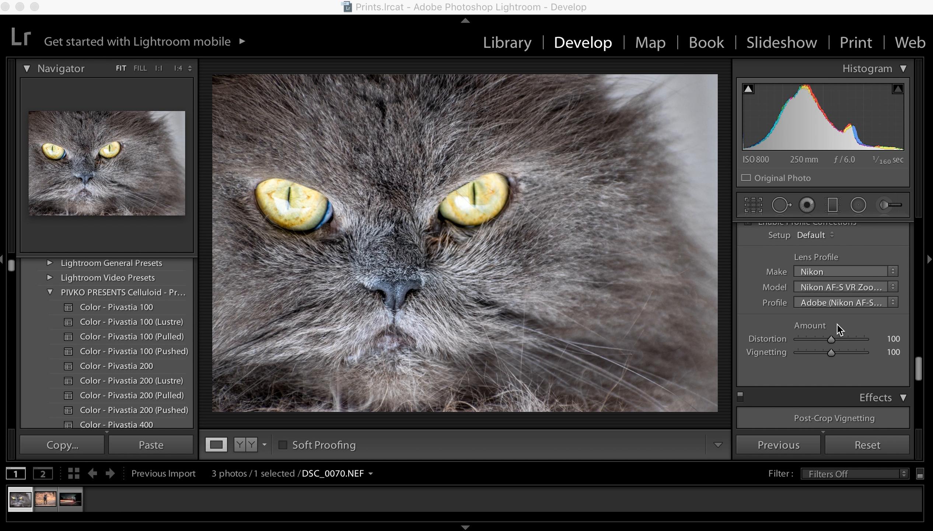
{"action": "scroll", "coordinate": [838, 324], "scroll_direction": "up", "scroll_amount": 1}
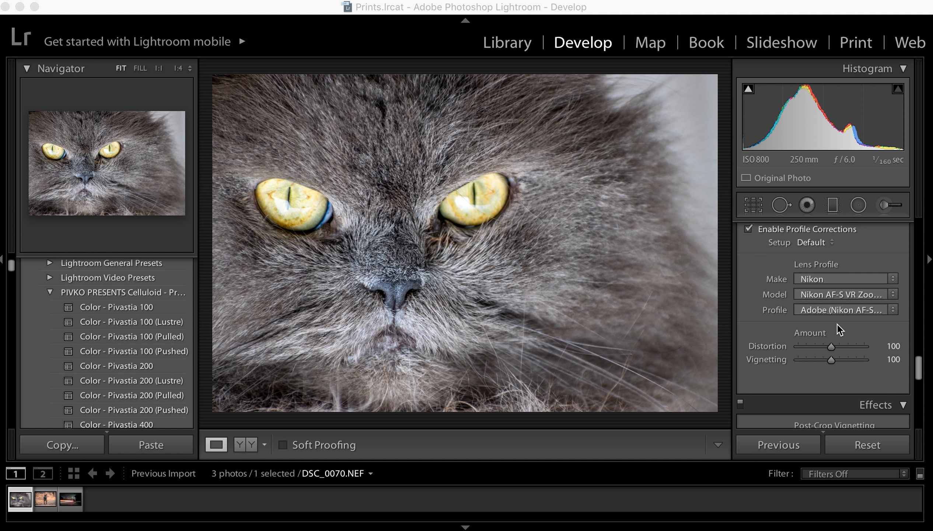
{"action": "scroll", "coordinate": [837, 343], "scroll_direction": "down", "scroll_amount": 4}
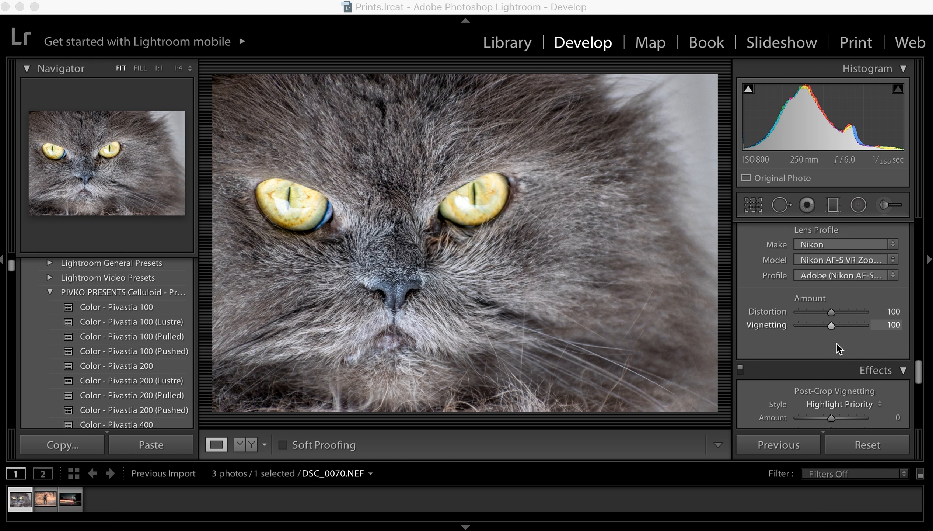
{"action": "scroll", "coordinate": [836, 343], "scroll_direction": "up", "scroll_amount": 3}
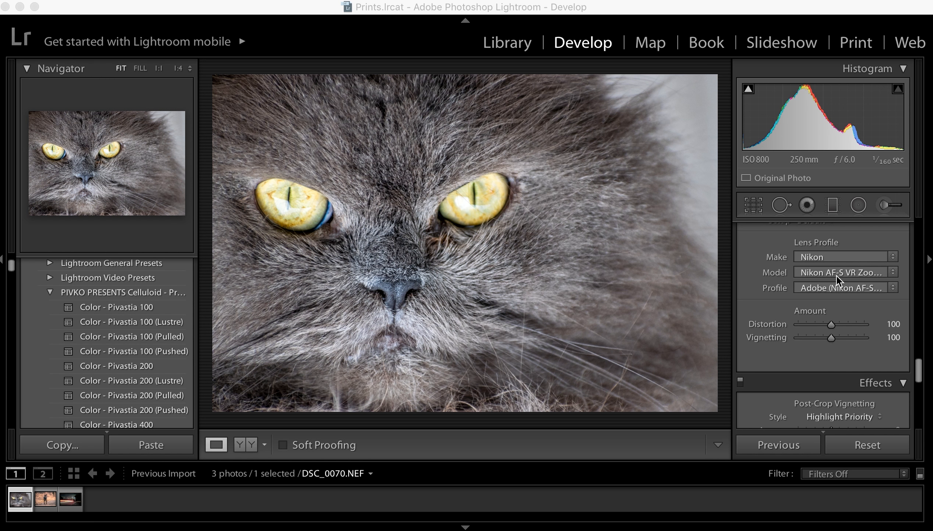
{"action": "left_click", "coordinate": [837, 256]}
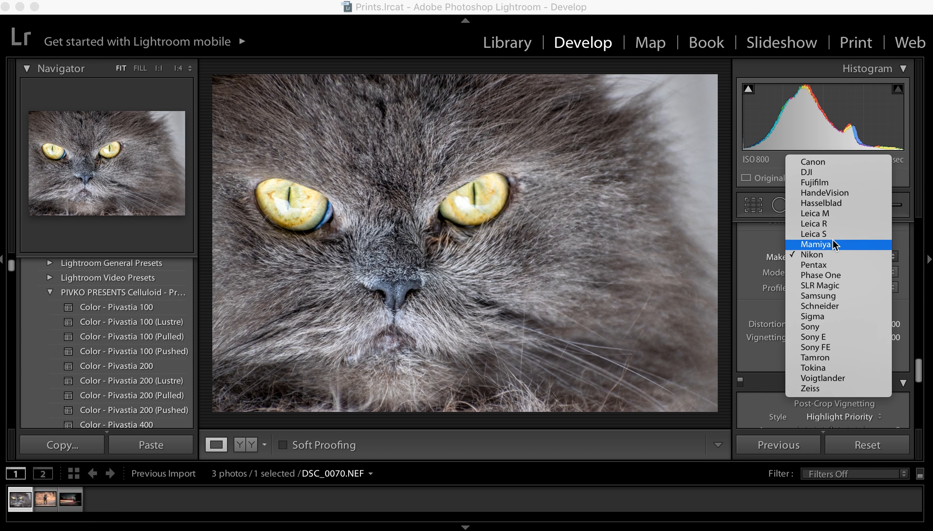
{"action": "left_click", "coordinate": [775, 225]}
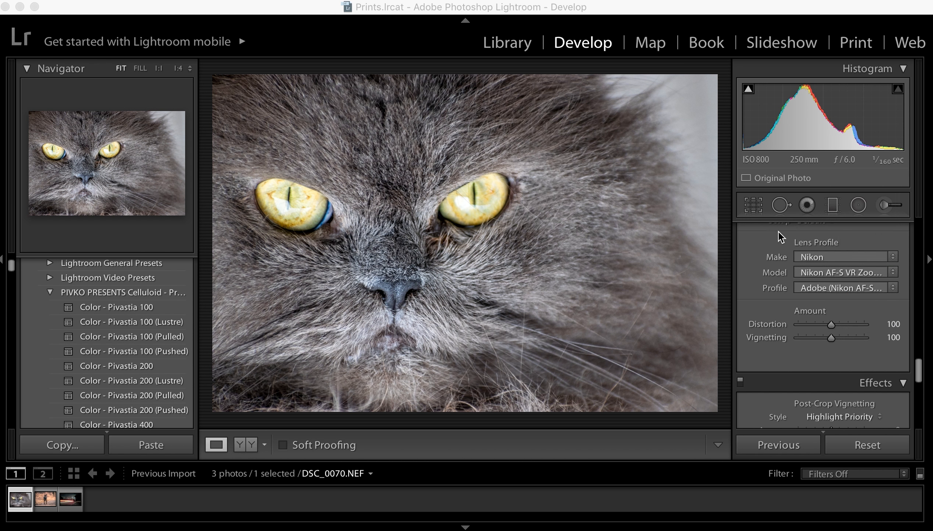
{"action": "left_click", "coordinate": [814, 269]}
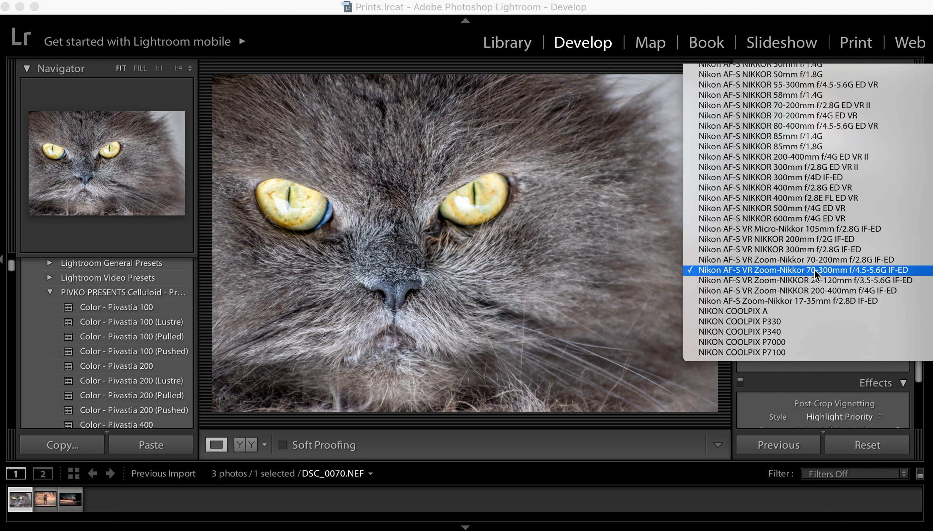
{"action": "left_click", "coordinate": [611, 245]}
- Darken the photo's edges with a Highlight Priority post-crop vignette, setting its amount to -13
{"action": "scroll", "coordinate": [791, 353], "scroll_direction": "down", "scroll_amount": 5}
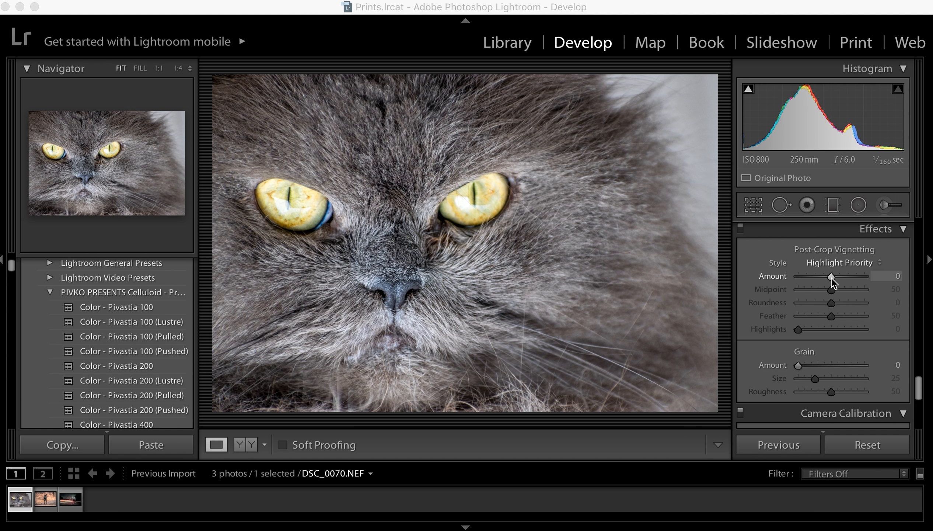
{"action": "mouse_move", "coordinate": [831, 275]}
{"action": "left_mouse_down"}
{"action": "mouse_move", "coordinate": [819, 277]}
{"action": "mouse_move", "coordinate": [828, 278]}
{"action": "left_mouse_up"}
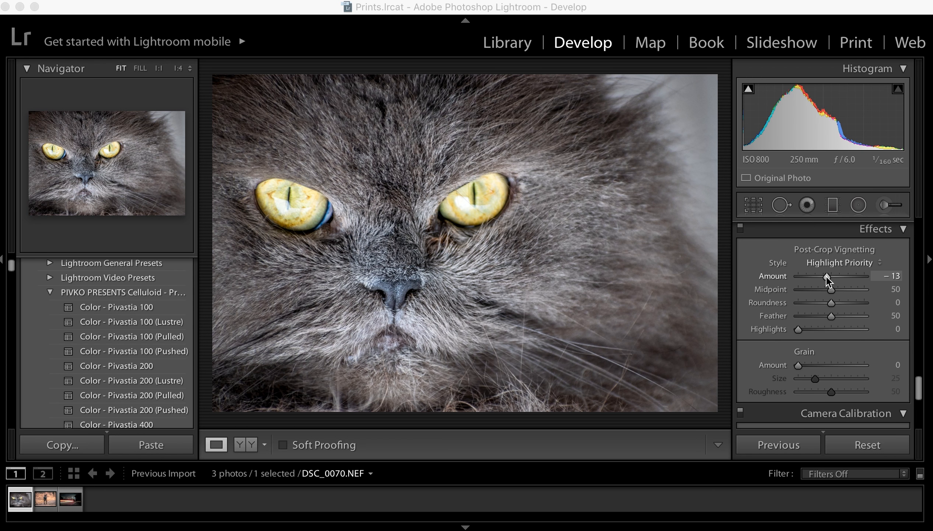
- Set the camera calibration profile to Camera Neutral
{"action": "scroll", "coordinate": [826, 276], "scroll_direction": "down", "scroll_amount": 3}
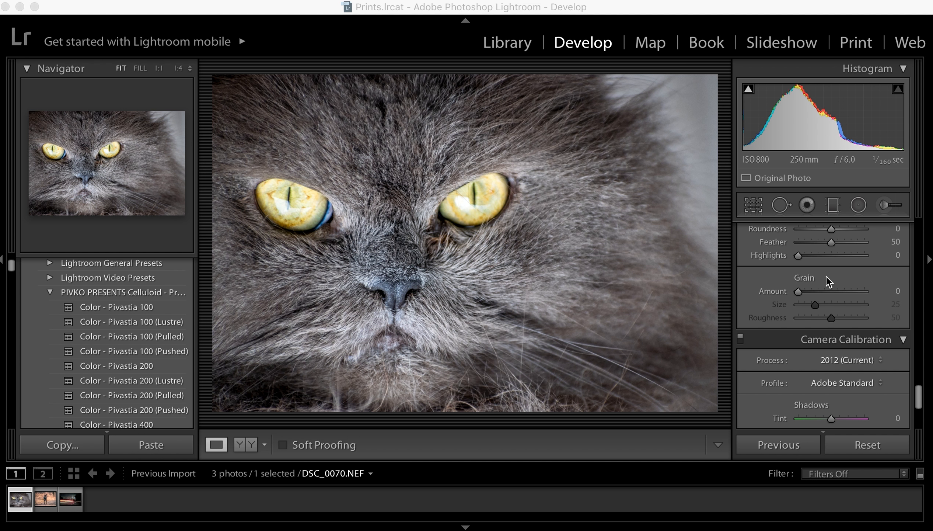
{"action": "scroll", "coordinate": [826, 276], "scroll_direction": "down", "scroll_amount": 3}
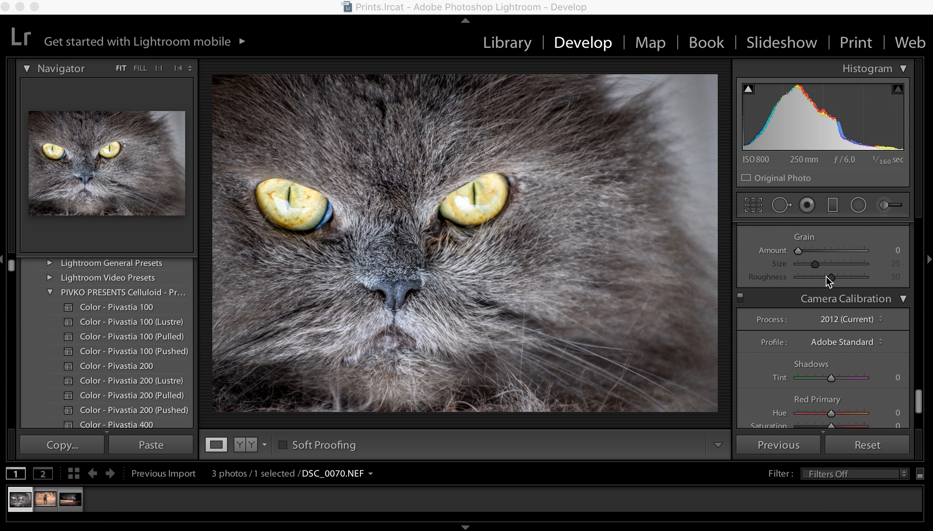
{"action": "scroll", "coordinate": [827, 276], "scroll_direction": "down", "scroll_amount": 3}
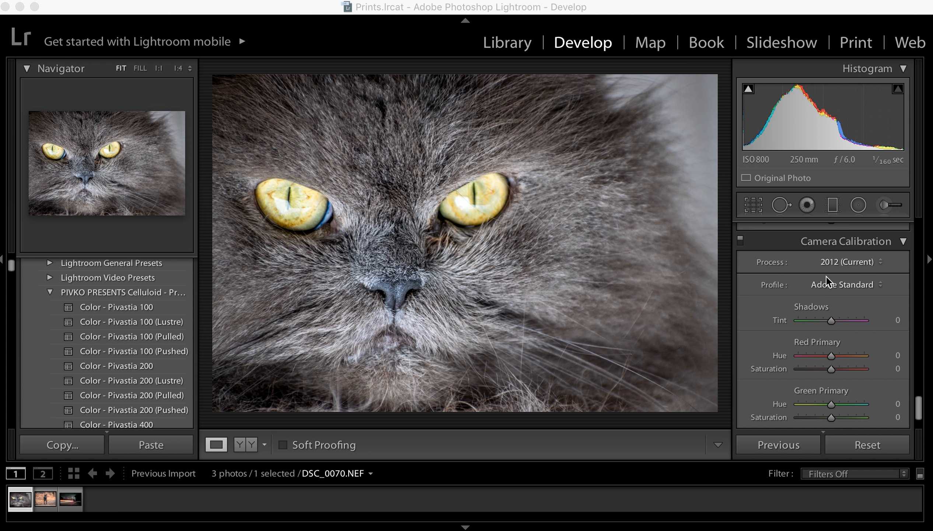
{"action": "scroll", "coordinate": [827, 276], "scroll_direction": "down", "scroll_amount": 1}
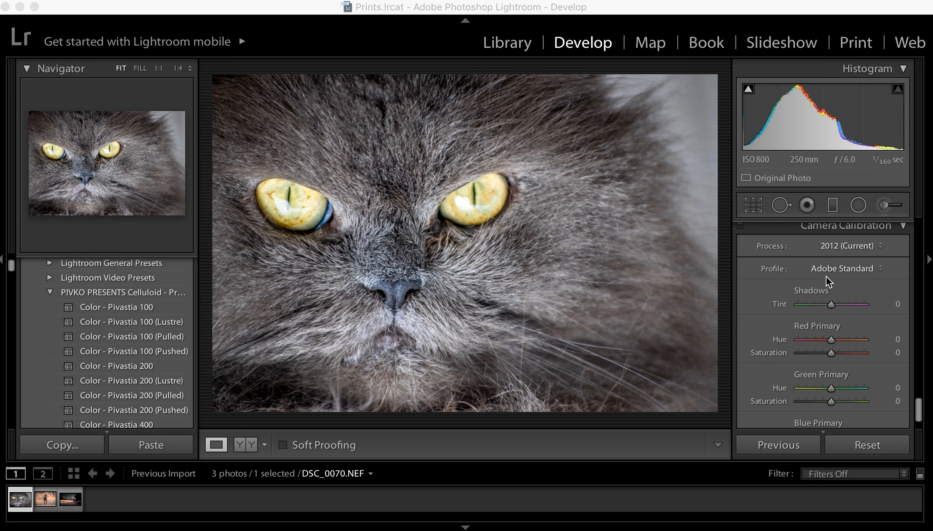
{"action": "left_click", "coordinate": [844, 267]}
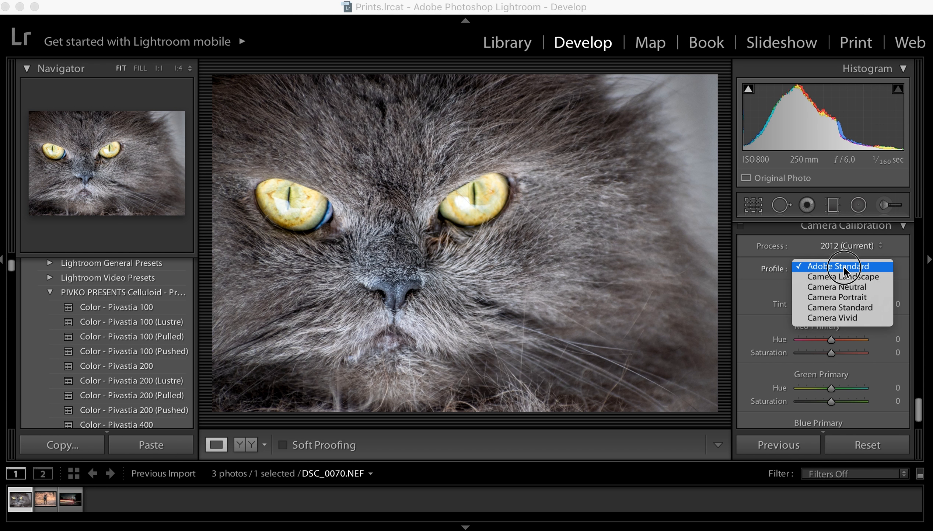
{"action": "left_click", "coordinate": [823, 292]}
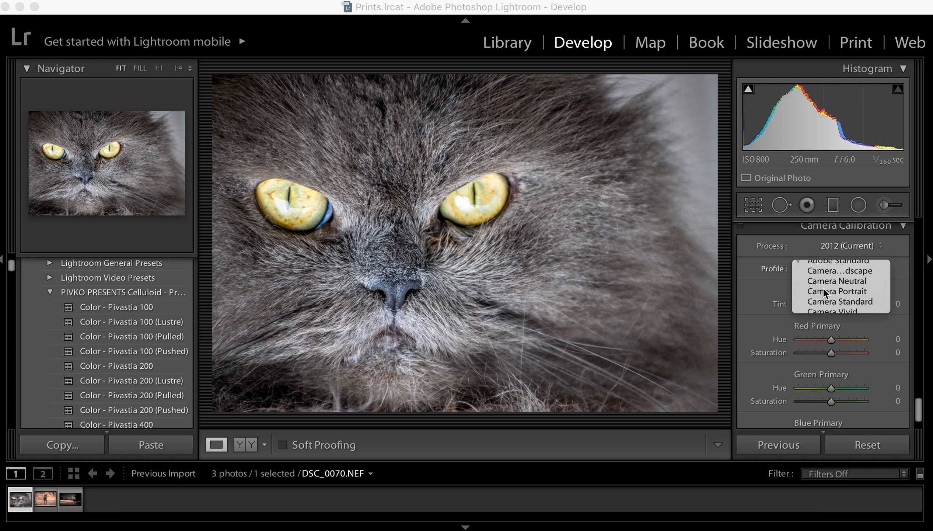
{"action": "left_click", "coordinate": [823, 286]}
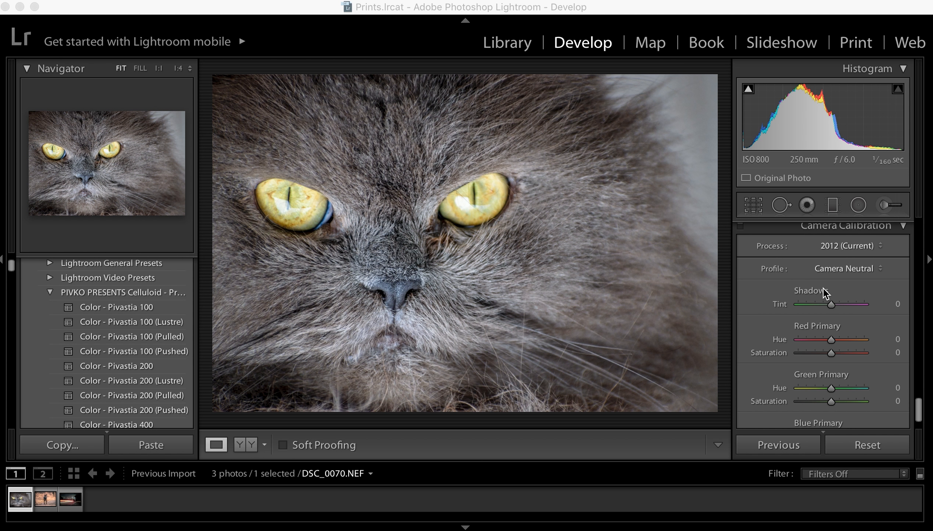
- Adjust the yellow color range to hue -74, saturation +39 and luminance -47
{"action": "scroll", "coordinate": [823, 288], "scroll_direction": "down", "scroll_amount": 2}
{"action": "scroll", "coordinate": [823, 288], "scroll_direction": "up", "scroll_amount": 4}
{"action": "scroll", "coordinate": [823, 288], "scroll_direction": "up", "scroll_amount": 5}
{"action": "scroll", "coordinate": [824, 287], "scroll_direction": "up", "scroll_amount": 5}
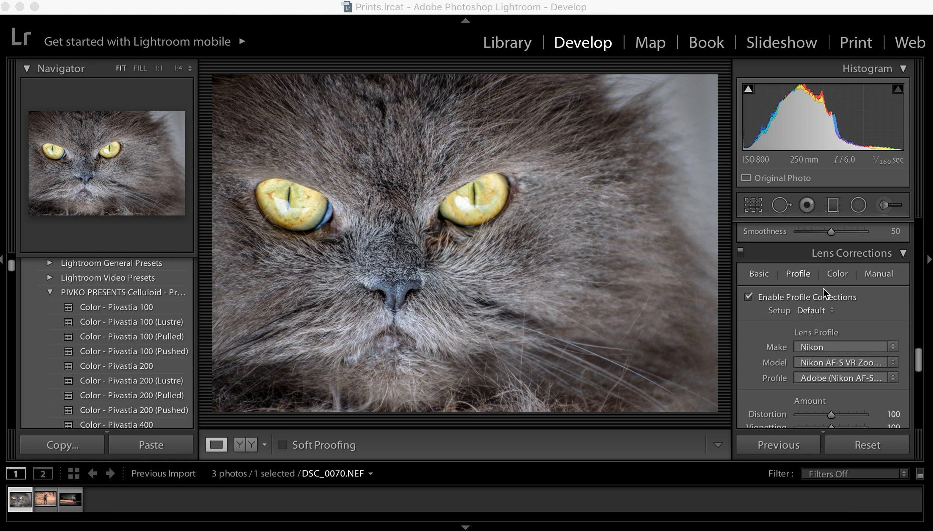
{"action": "scroll", "coordinate": [823, 288], "scroll_direction": "up", "scroll_amount": 10}
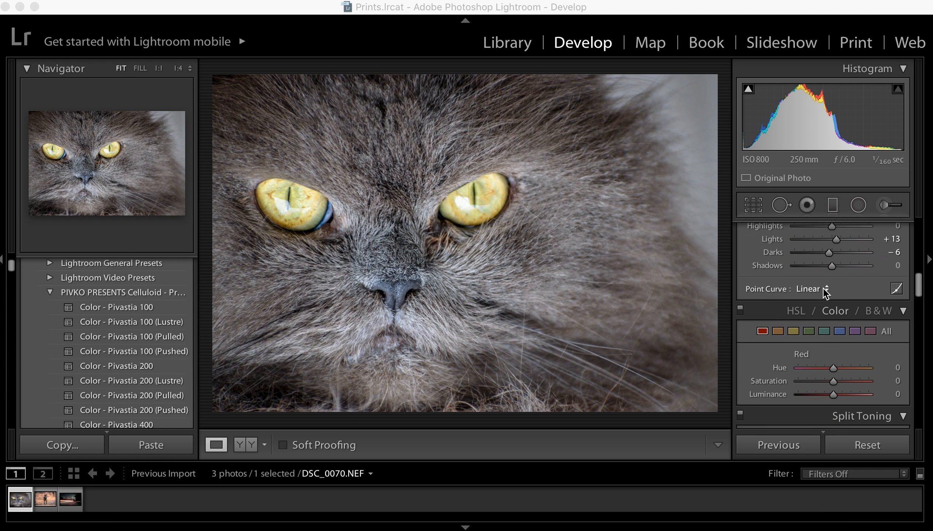
{"action": "scroll", "coordinate": [823, 287], "scroll_direction": "down", "scroll_amount": 1}
{"action": "left_click", "coordinate": [792, 318]}
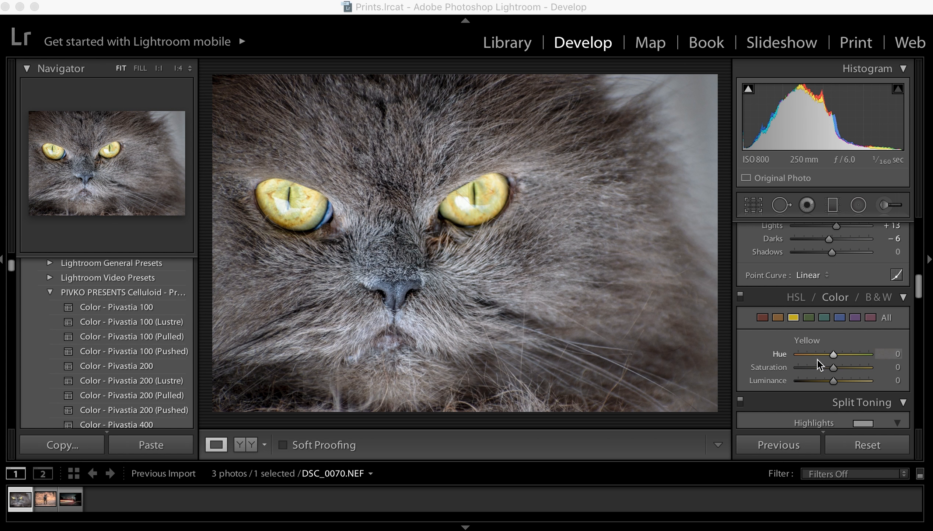
{"action": "left_click", "coordinate": [834, 383]}
{"action": "left_click_drag", "start_coordinate": [833, 384], "coordinate": [817, 385]}
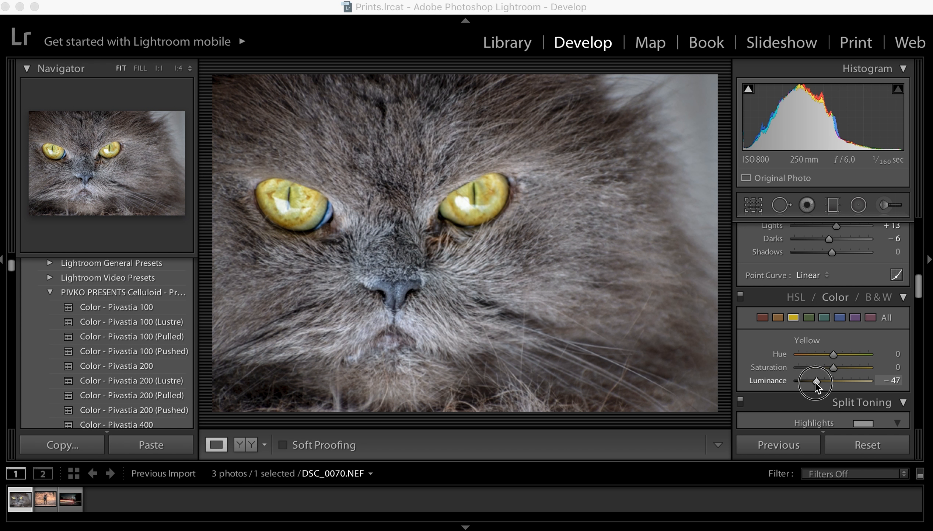
{"action": "left_click_drag", "start_coordinate": [832, 368], "coordinate": [807, 357]}
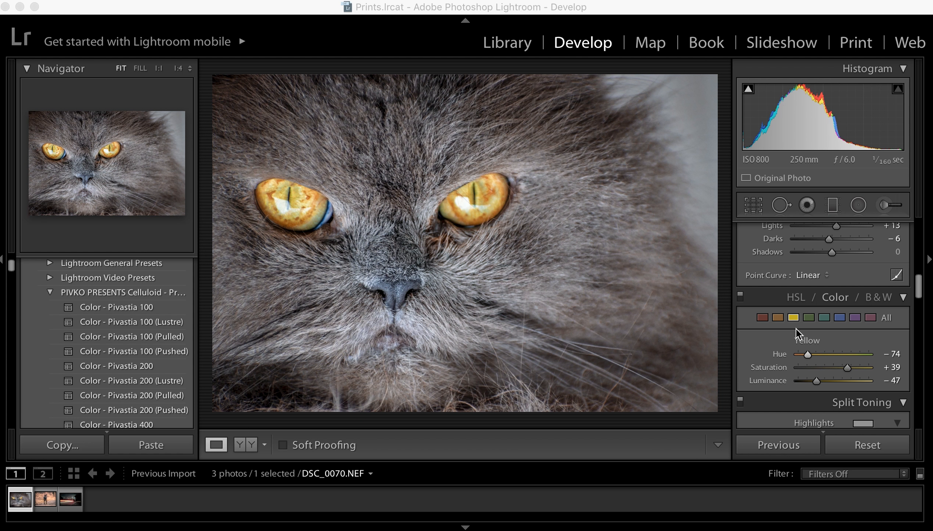
- Try changes to the orange color range, reset them, and set the orange hue to +28
{"action": "left_click", "coordinate": [779, 318]}
{"action": "left_click_drag", "start_coordinate": [834, 355], "coordinate": [812, 376]}
{"action": "double_click", "coordinate": [811, 368]}
{"action": "double_click", "coordinate": [841, 354]}
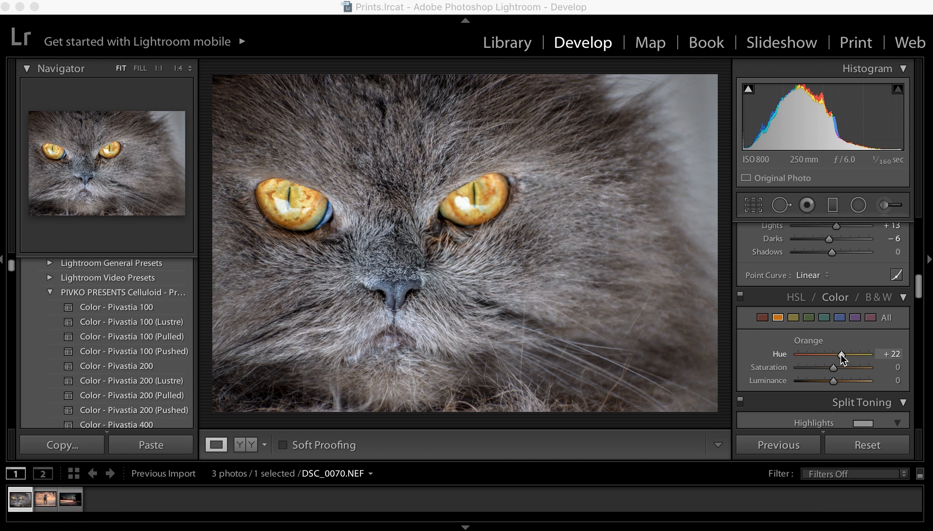
{"action": "left_click_drag", "start_coordinate": [833, 354], "coordinate": [840, 353]}
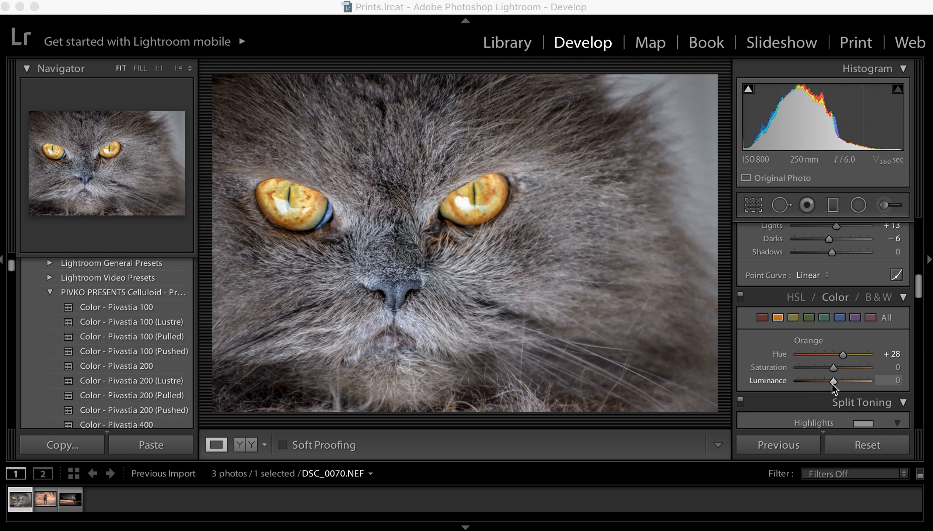
- Adjust the green color range to hue -58, saturation -73 and luminance +50
{"action": "left_click", "coordinate": [808, 318]}
{"action": "left_click_drag", "start_coordinate": [833, 367], "coordinate": [813, 354]}
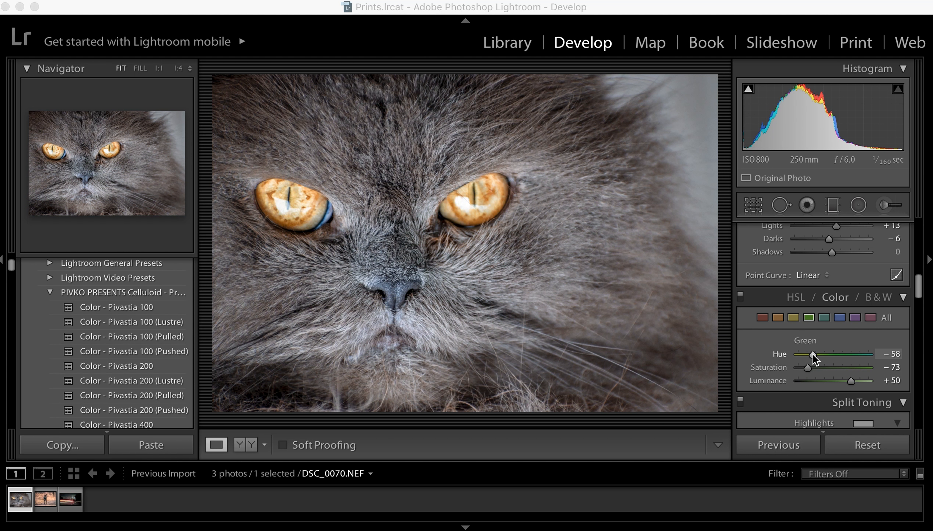